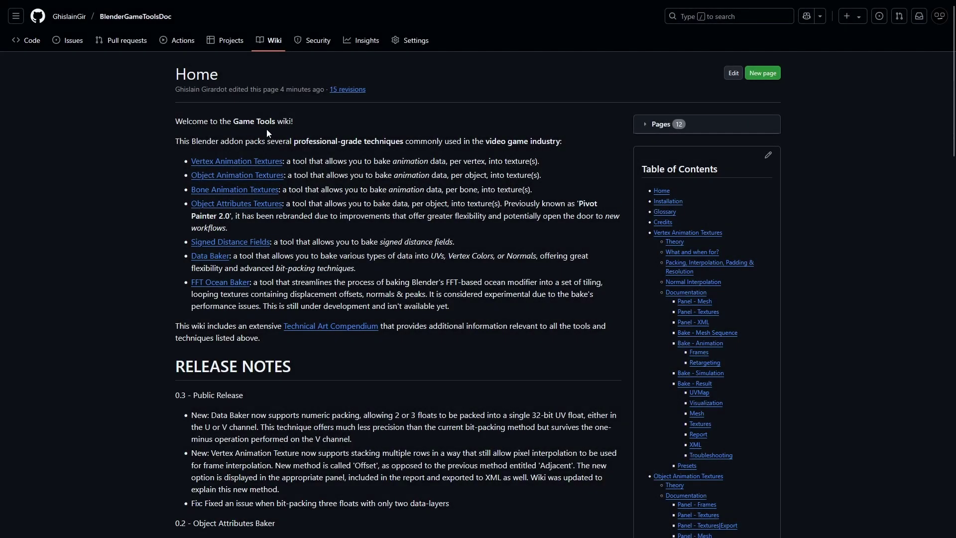
Step: Highlight 'Game Tools' on the wiki Home, then open Vertex Animation Textures and scroll to its Theory diagrams
{"action": "left_click_drag", "start_coordinate": [233, 121], "coordinate": [276, 120]}
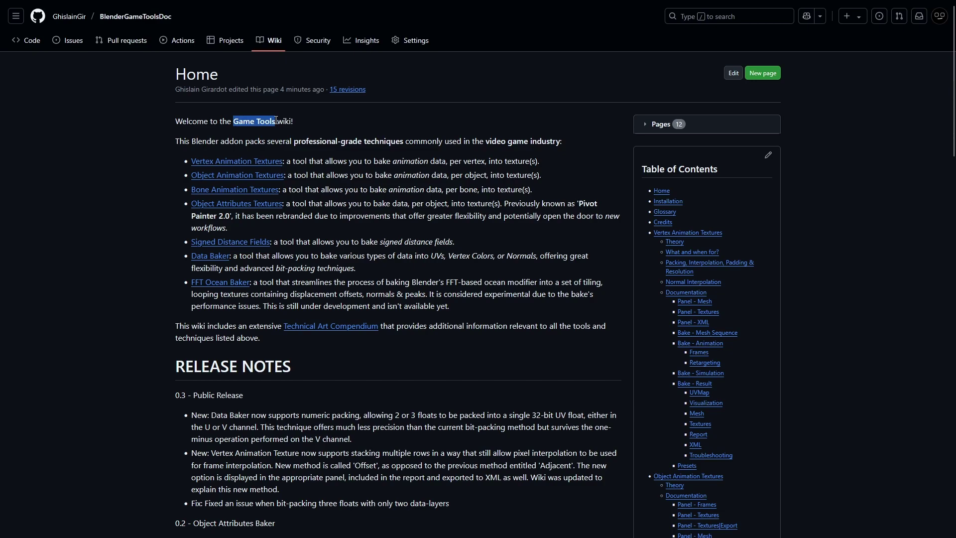
{"action": "left_click", "coordinate": [276, 120]}
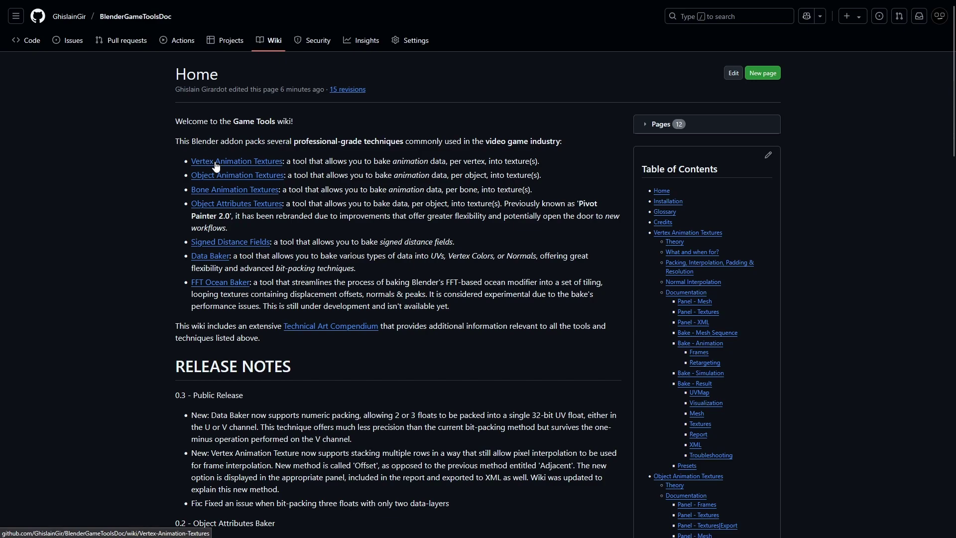
{"action": "left_click", "coordinate": [245, 168]}
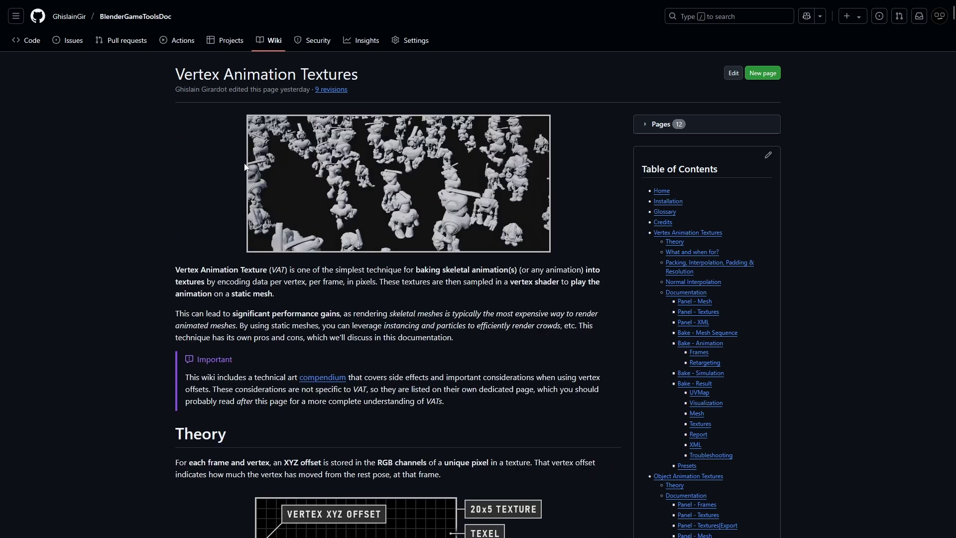
{"action": "scroll", "coordinate": [245, 167], "scroll_direction": "down", "scroll_amount": 6}
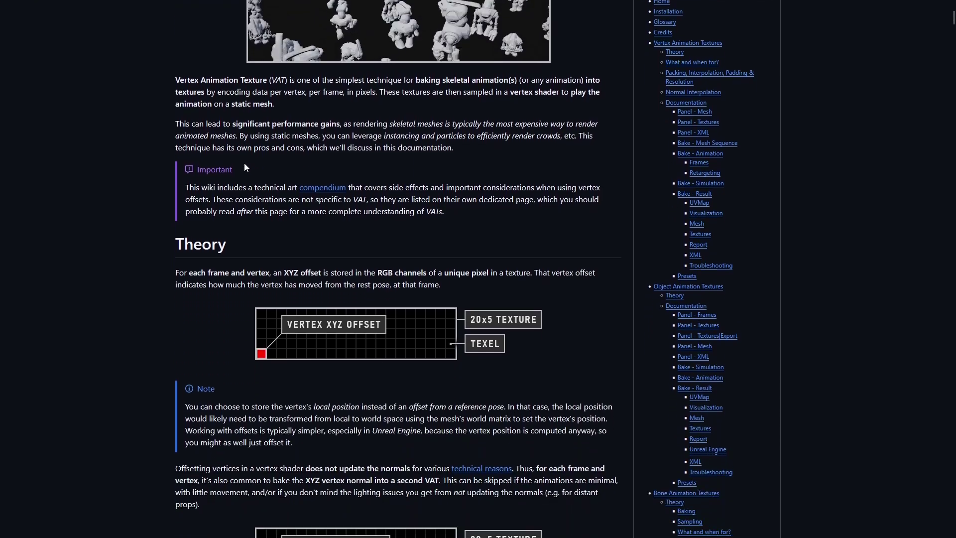
{"action": "scroll", "coordinate": [245, 166], "scroll_direction": "down", "scroll_amount": 1}
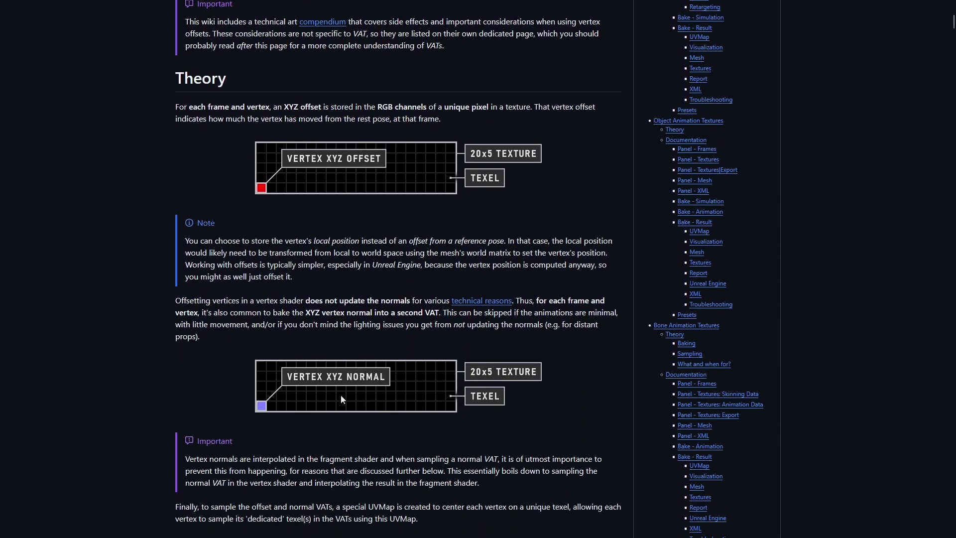
{"action": "scroll", "coordinate": [340, 394], "scroll_direction": "down", "scroll_amount": 10}
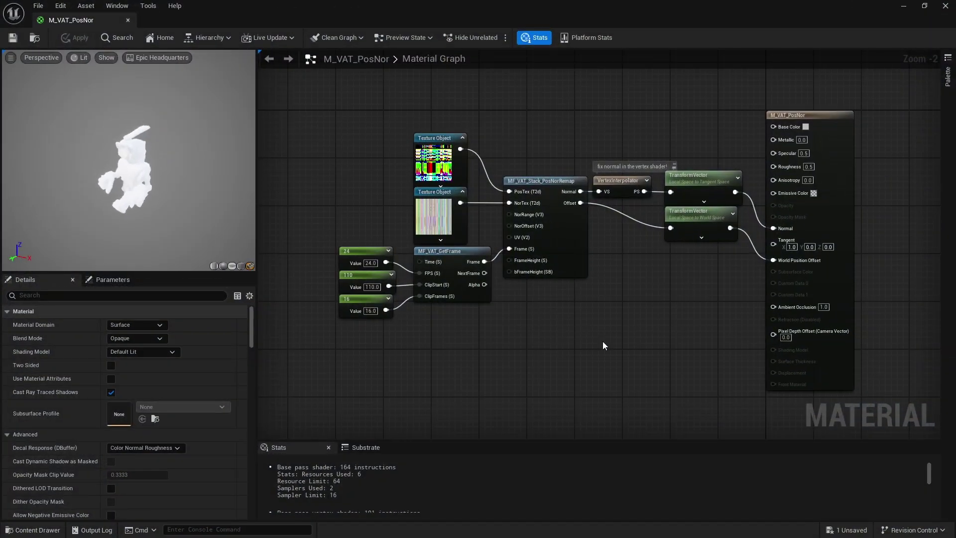
Step: Select the MF_VAT_Stack_PosNorRemap node, close the M_VAT_PosNor editor, and make the level viewport full-screen
{"action": "left_click", "coordinate": [539, 251]}
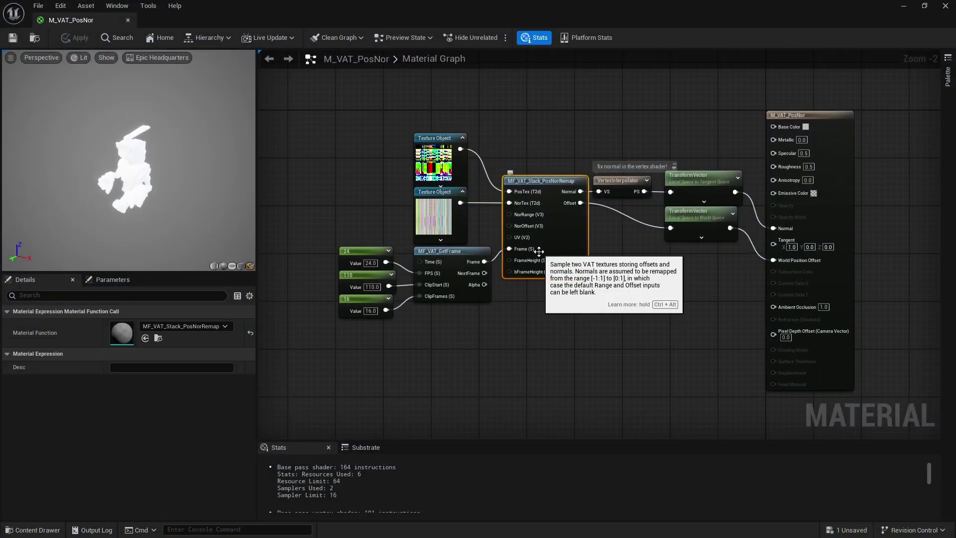
{"action": "left_click", "coordinate": [945, 6]}
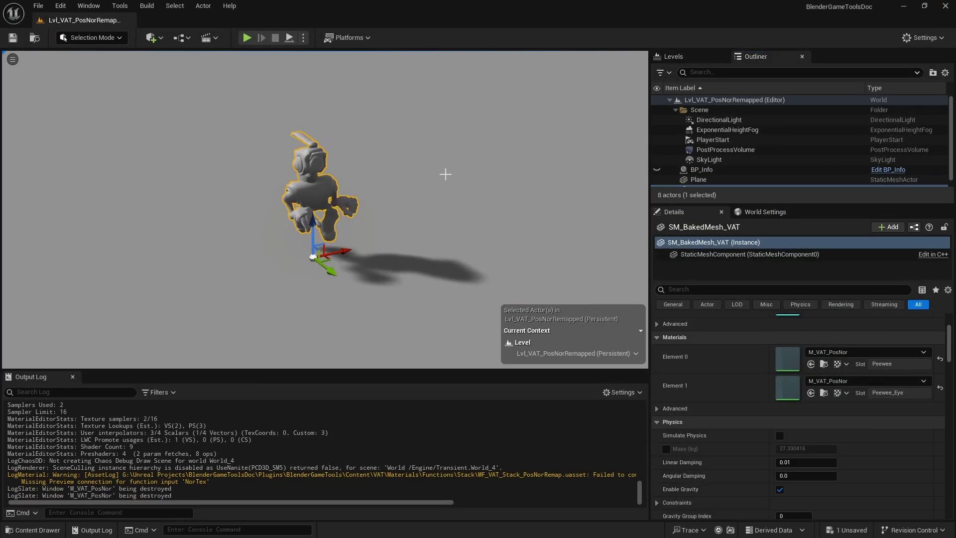
{"action": "key", "text": "F11"}
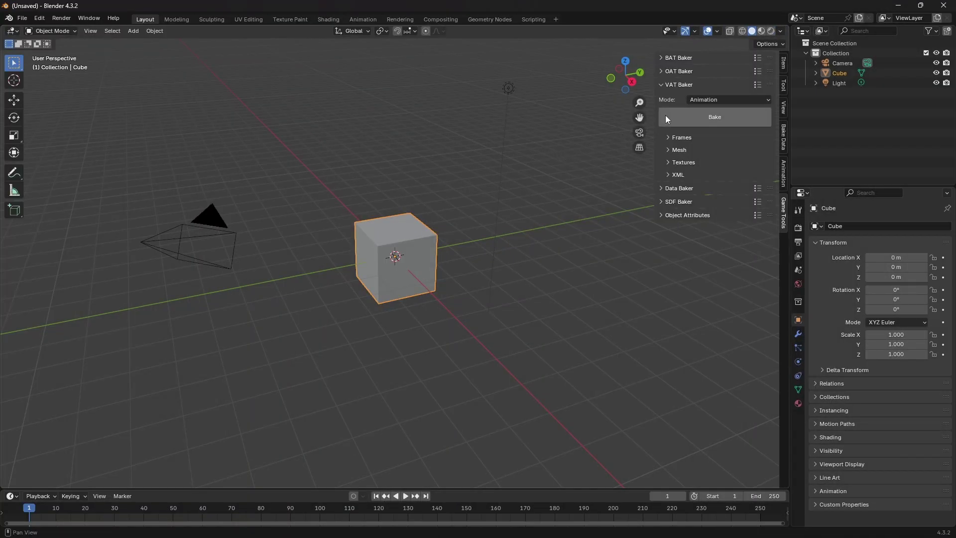
Step: Keep the VAT Baker in Animation mode, set Frames to Custom, and expand the Mesh settings
{"action": "left_click", "coordinate": [699, 100]}
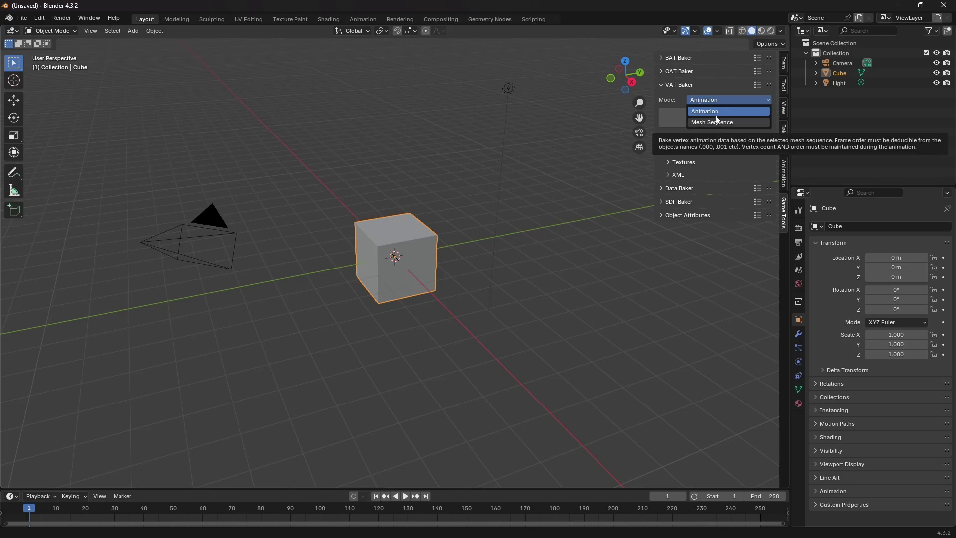
{"action": "left_click", "coordinate": [712, 110]}
{"action": "left_click", "coordinate": [694, 135]}
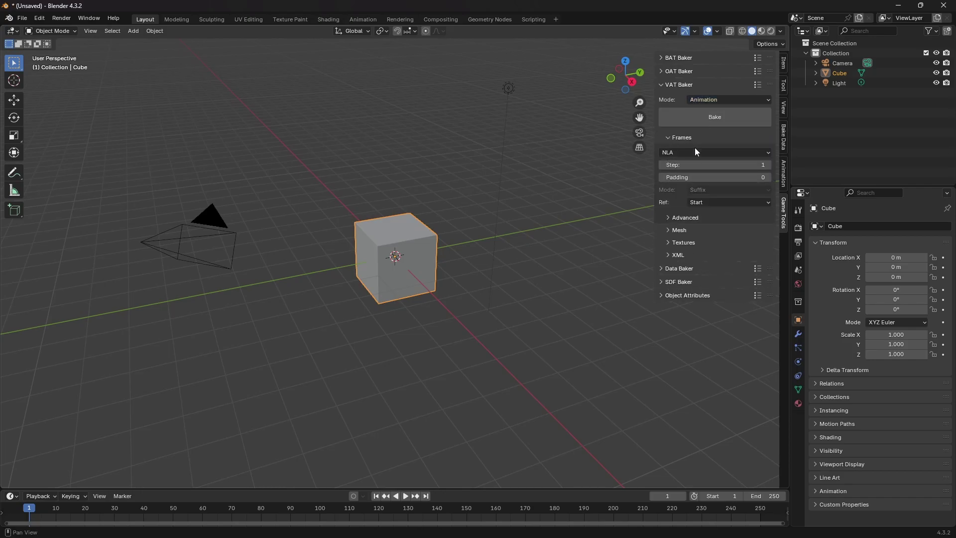
{"action": "left_click", "coordinate": [696, 151]}
{"action": "left_click", "coordinate": [690, 199]}
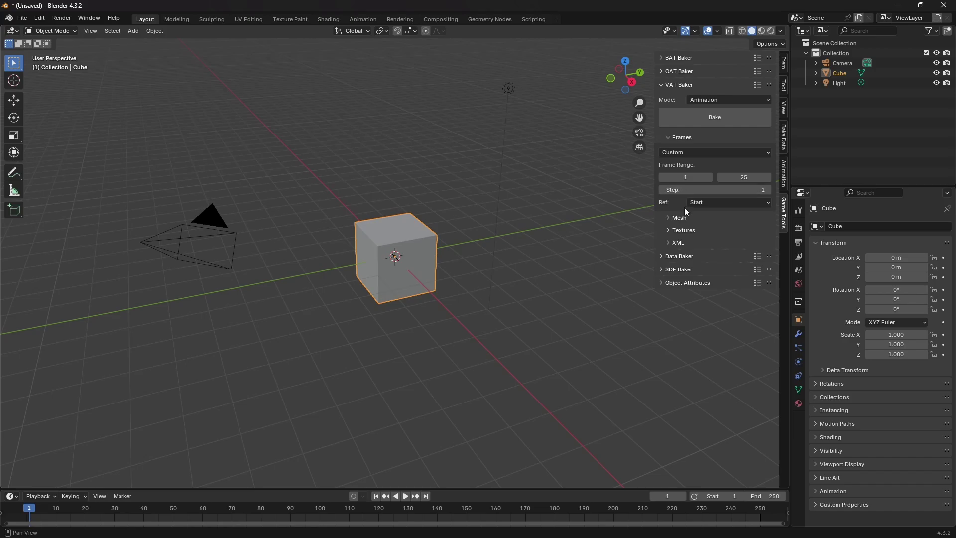
{"action": "left_click", "coordinate": [679, 217]}
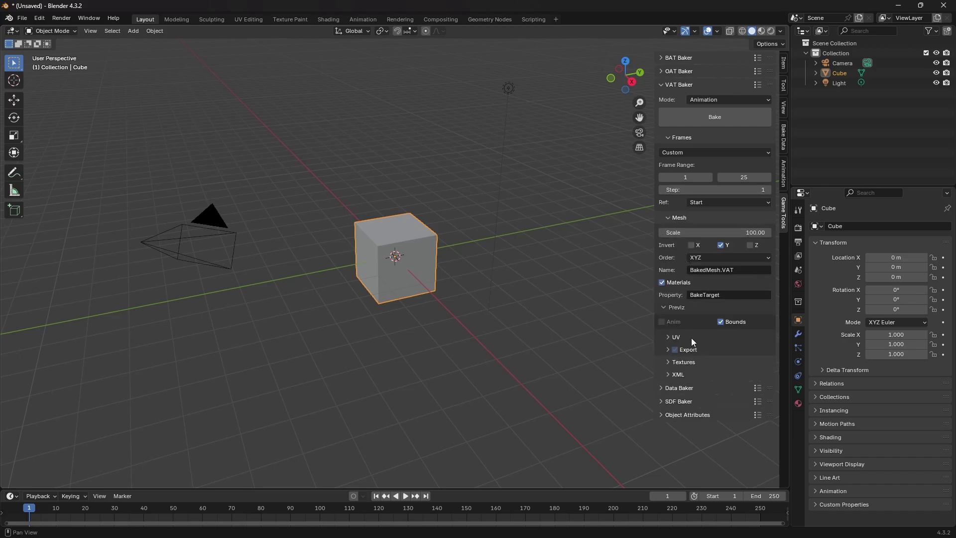
Step: Expand Textures, keeping Stack mode with Adjacent stacking, and show the Offsets and Normals settings
{"action": "left_click", "coordinate": [691, 363]}
{"action": "scroll", "coordinate": [691, 363], "scroll_direction": "down", "scroll_amount": 2}
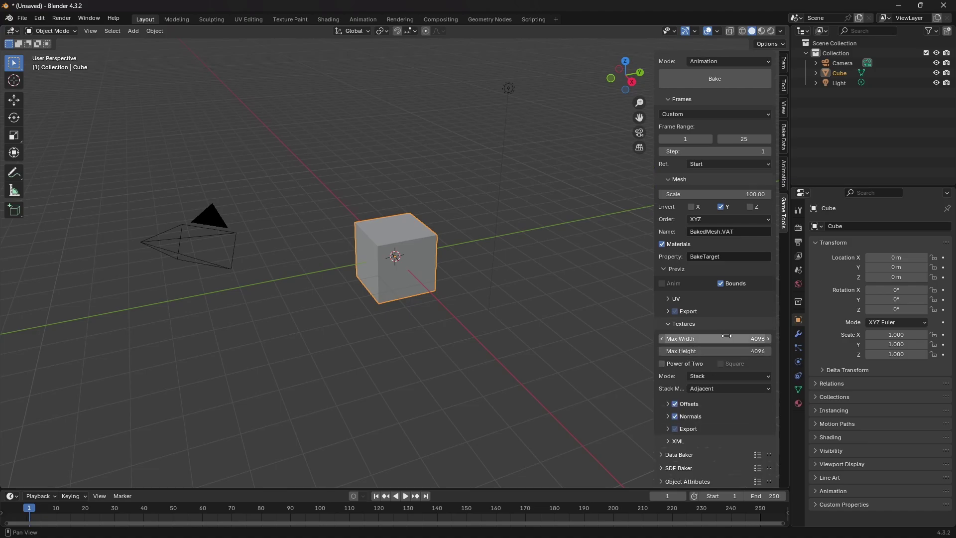
{"action": "left_click", "coordinate": [712, 376]}
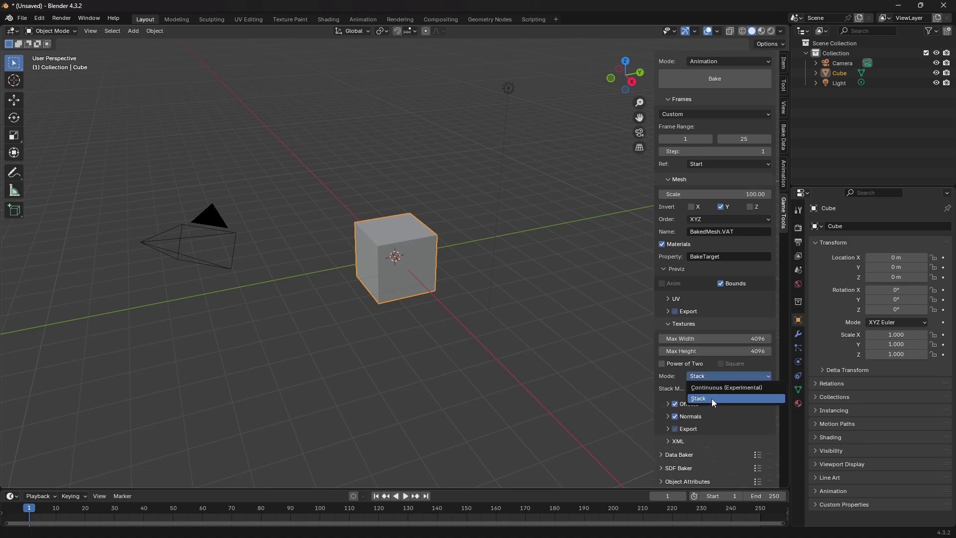
{"action": "left_click", "coordinate": [713, 398]}
{"action": "left_click", "coordinate": [718, 391]}
{"action": "left_click", "coordinate": [718, 391]}
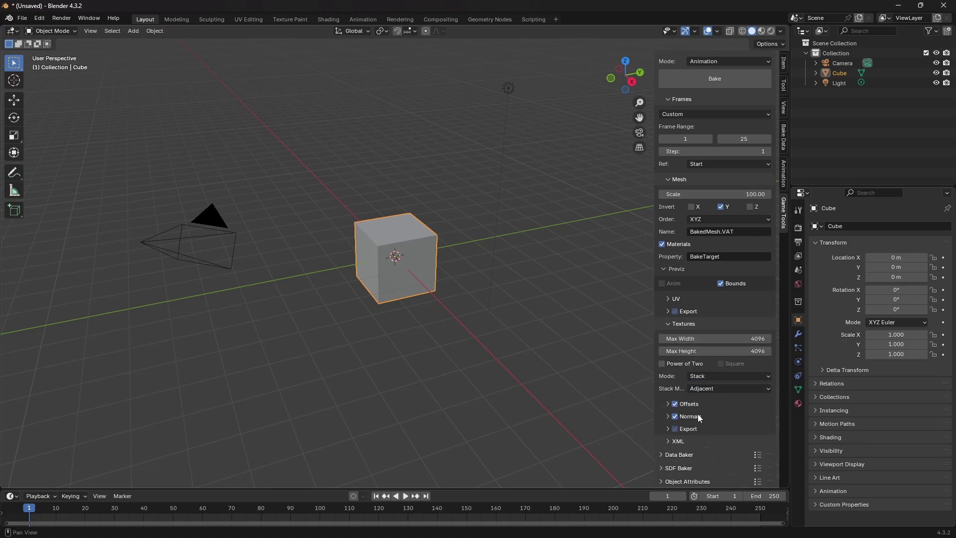
{"action": "left_click", "coordinate": [667, 417]}
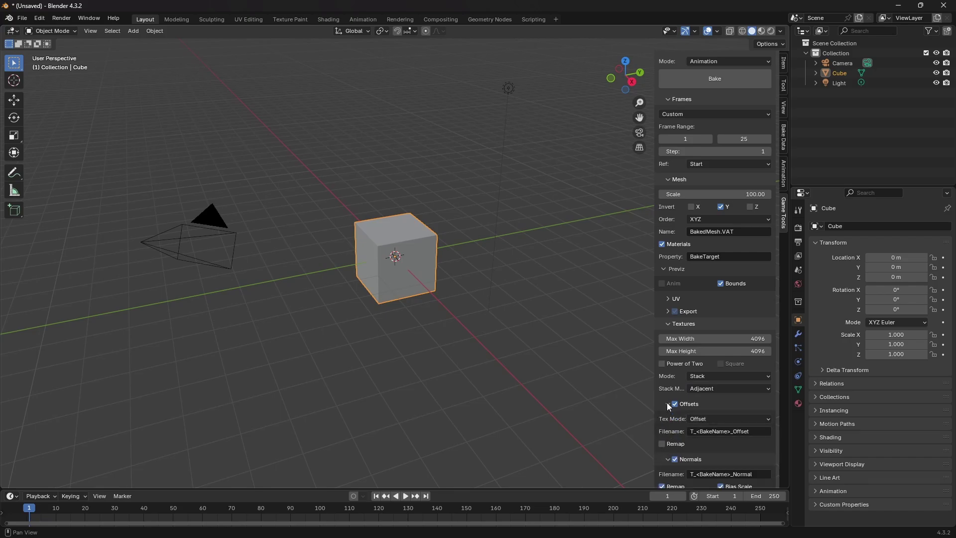
{"action": "left_click", "coordinate": [668, 403]}
{"action": "scroll", "coordinate": [689, 398], "scroll_direction": "down", "scroll_amount": 3}
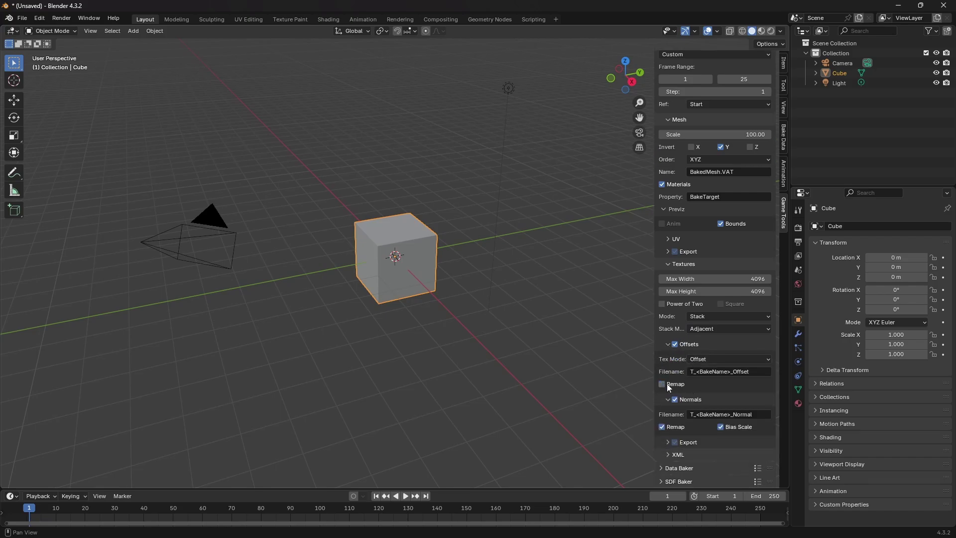
{"action": "scroll", "coordinate": [687, 416], "scroll_direction": "down", "scroll_amount": 1}
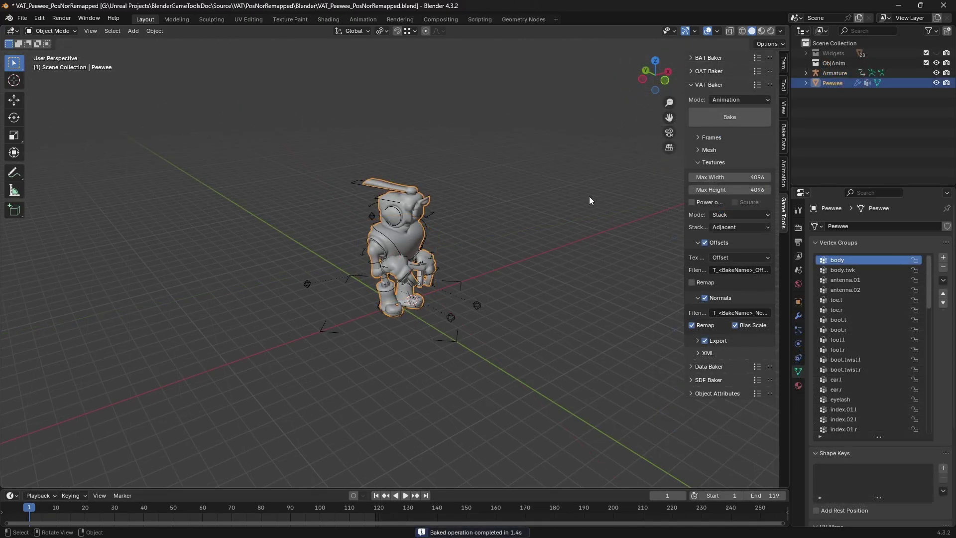
Step: Bake the Peewee vertex animation textures and expand the report's Textures, Mesh and XML details
{"action": "left_click", "coordinate": [736, 117]}
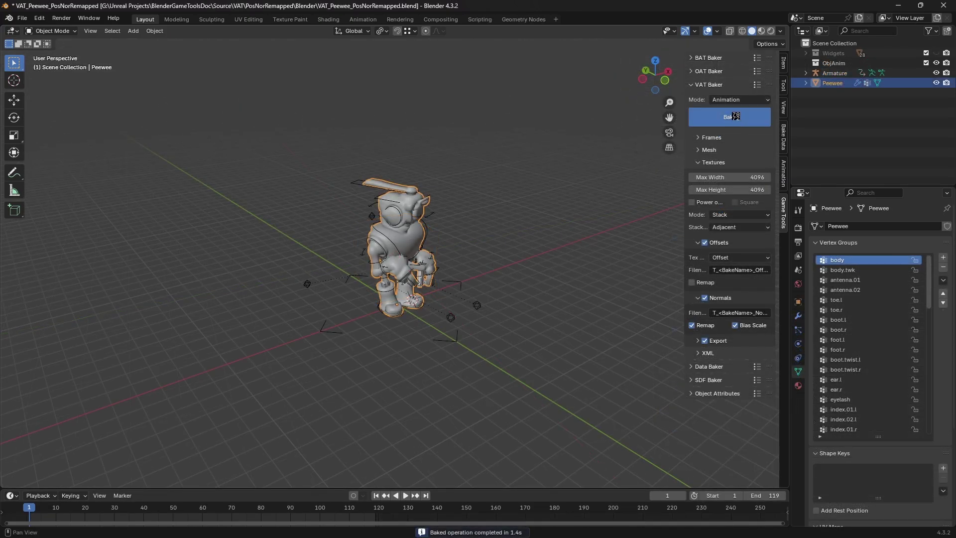
{"action": "scroll", "coordinate": [718, 319], "scroll_direction": "down", "scroll_amount": 4}
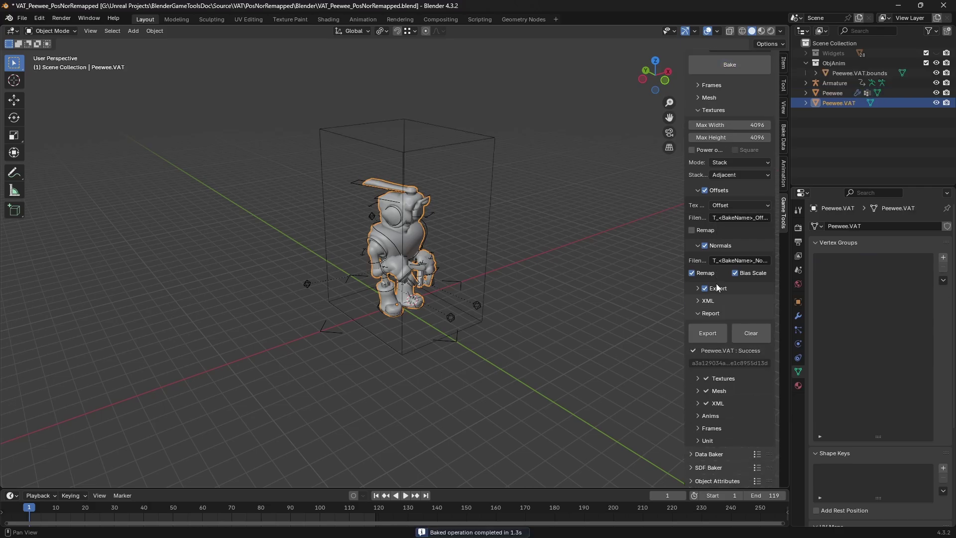
{"action": "left_click", "coordinate": [723, 380]}
{"action": "scroll", "coordinate": [725, 375], "scroll_direction": "down", "scroll_amount": 10}
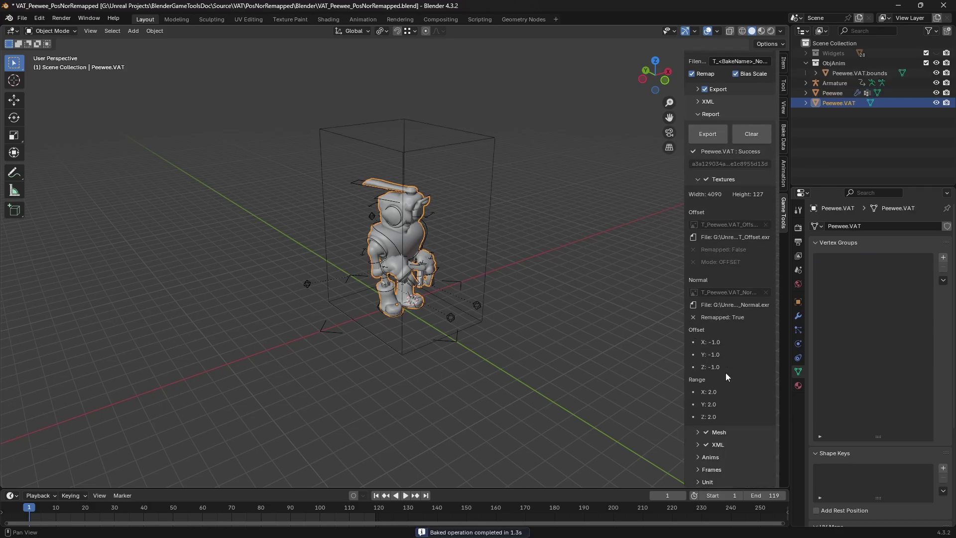
{"action": "left_click", "coordinate": [723, 391]}
{"action": "scroll", "coordinate": [729, 369], "scroll_direction": "down", "scroll_amount": 8}
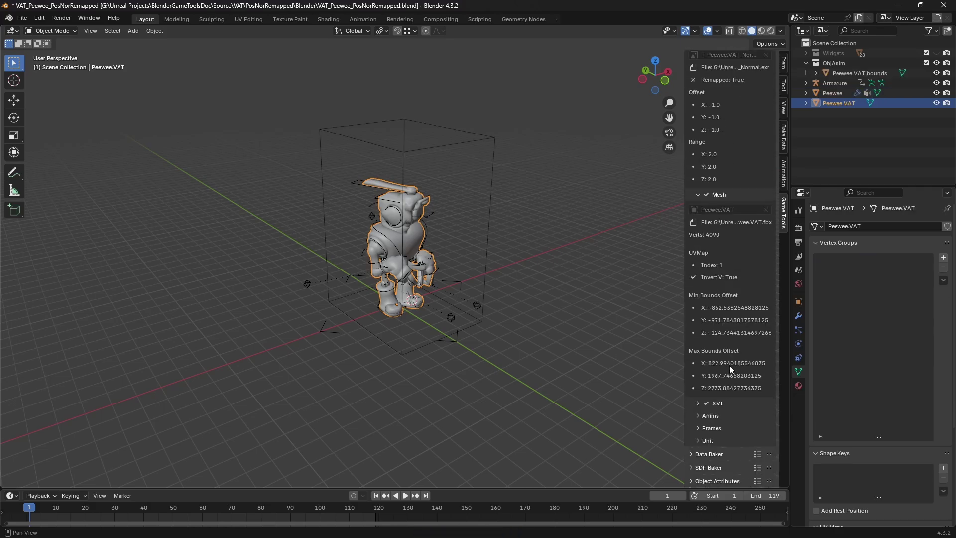
{"action": "left_click", "coordinate": [722, 402]}
Step: Expand the bake report's list of baked animations and its Unit details
{"action": "left_click", "coordinate": [719, 416]}
{"action": "scroll", "coordinate": [730, 392], "scroll_direction": "down", "scroll_amount": 6}
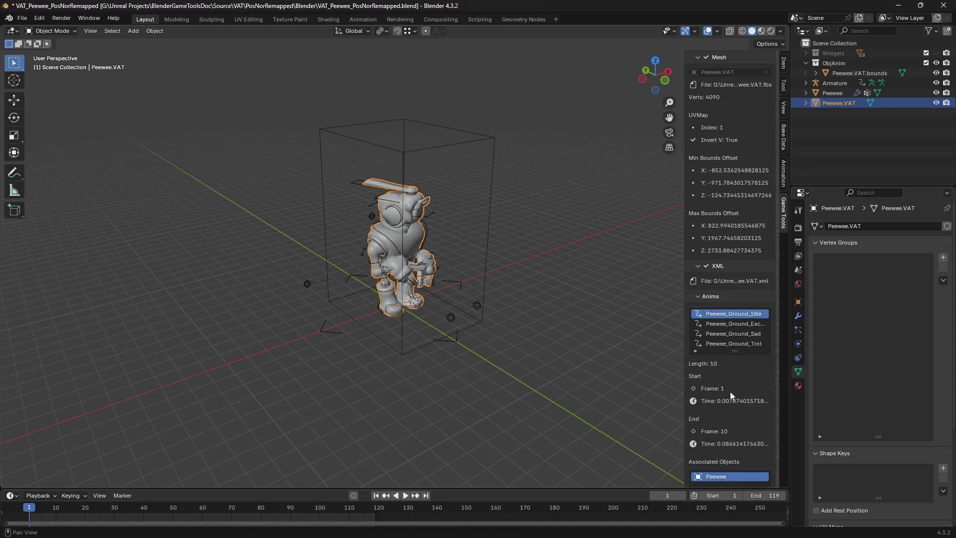
{"action": "left_click_drag", "start_coordinate": [734, 319], "coordinate": [727, 341]}
{"action": "scroll", "coordinate": [727, 356], "scroll_direction": "down", "scroll_amount": 7}
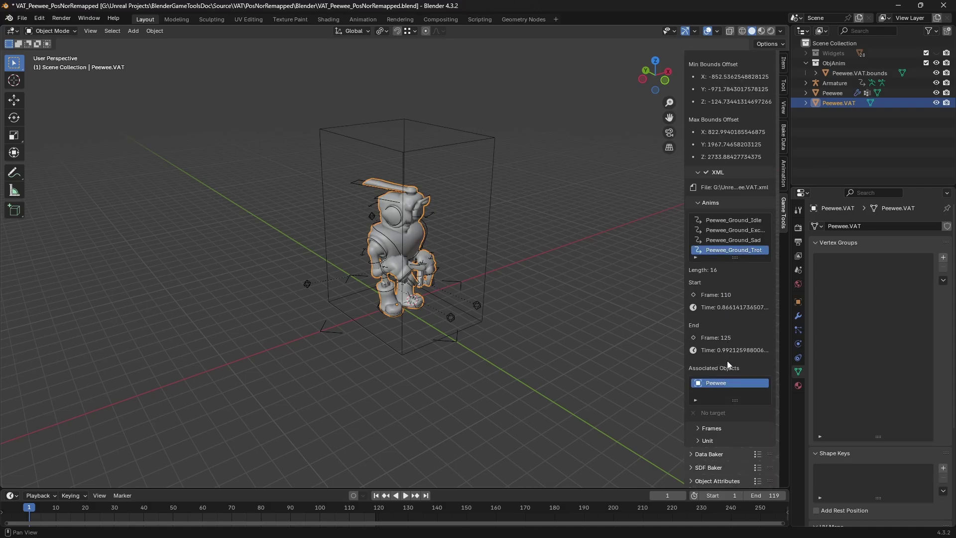
{"action": "scroll", "coordinate": [723, 414], "scroll_direction": "down", "scroll_amount": 2}
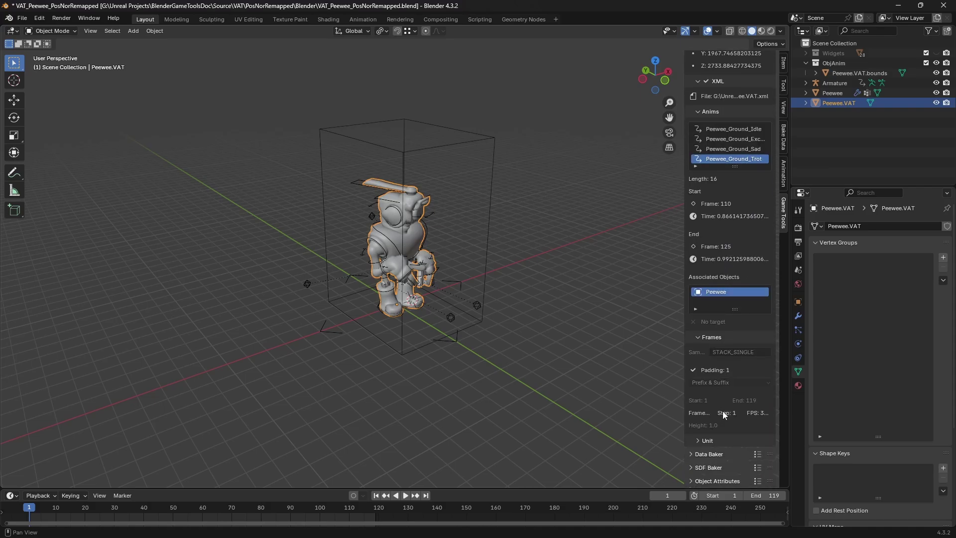
{"action": "left_click", "coordinate": [713, 440]}
Step: Copy Peewee.VAT.xml's text from the Trot entry down, then expand the Textures Export and Mesh settings
{"action": "key", "text": "alt+Tab"}
{"action": "left_click_drag", "start_coordinate": [283, 313], "coordinate": [130, 100]}
{"action": "right_click", "coordinate": [128, 94]}
{"action": "left_click", "coordinate": [145, 156]}
{"action": "left_click", "coordinate": [285, 256]}
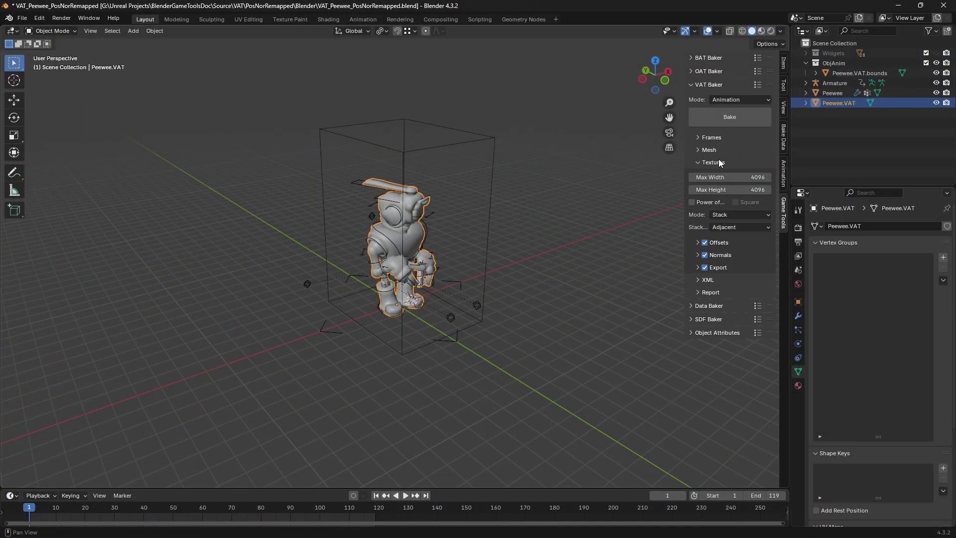
{"action": "left_click", "coordinate": [722, 269]}
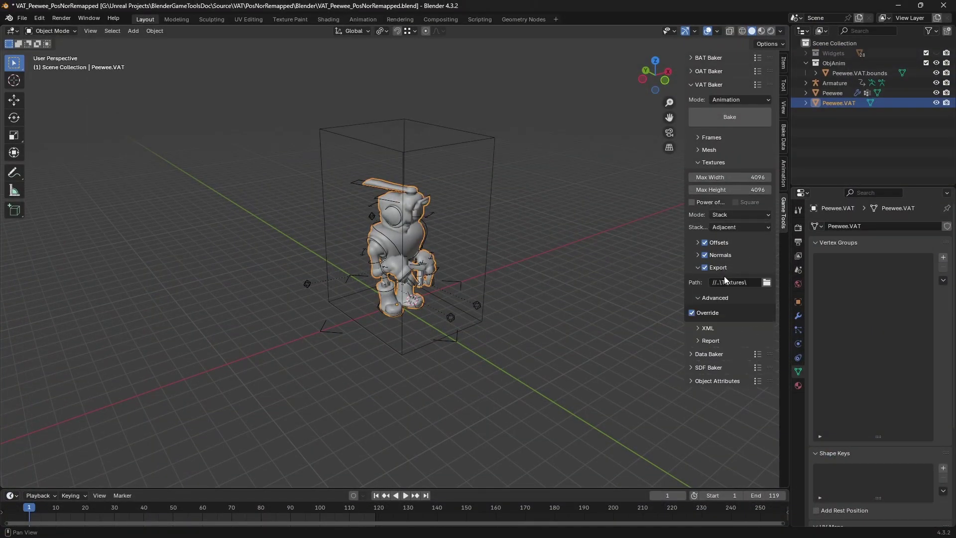
{"action": "left_click", "coordinate": [716, 150]}
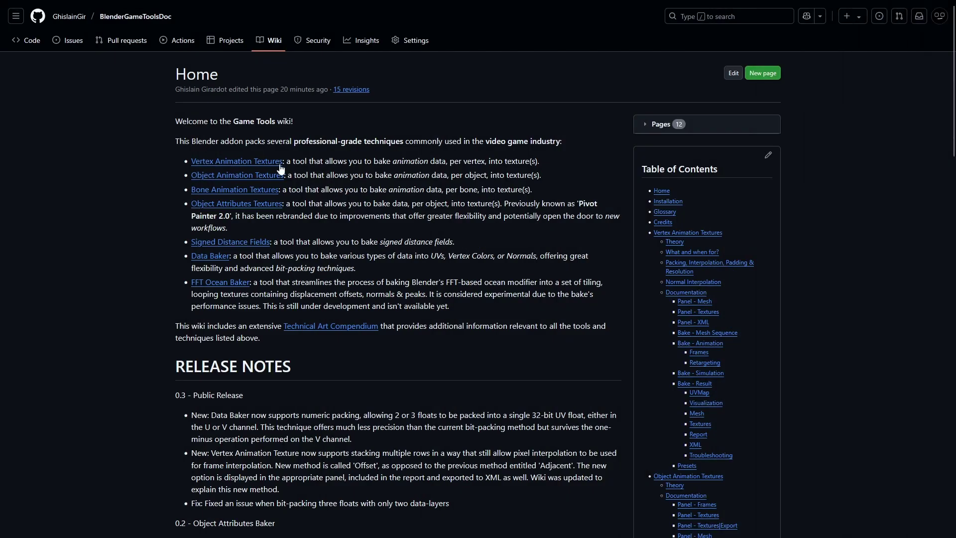
Step: Open the Vertex Animation Textures wiki page and scroll down through its Theory and documentation sections
{"action": "left_click", "coordinate": [270, 163]}
{"action": "scroll", "coordinate": [271, 163], "scroll_direction": "down", "scroll_amount": 20}
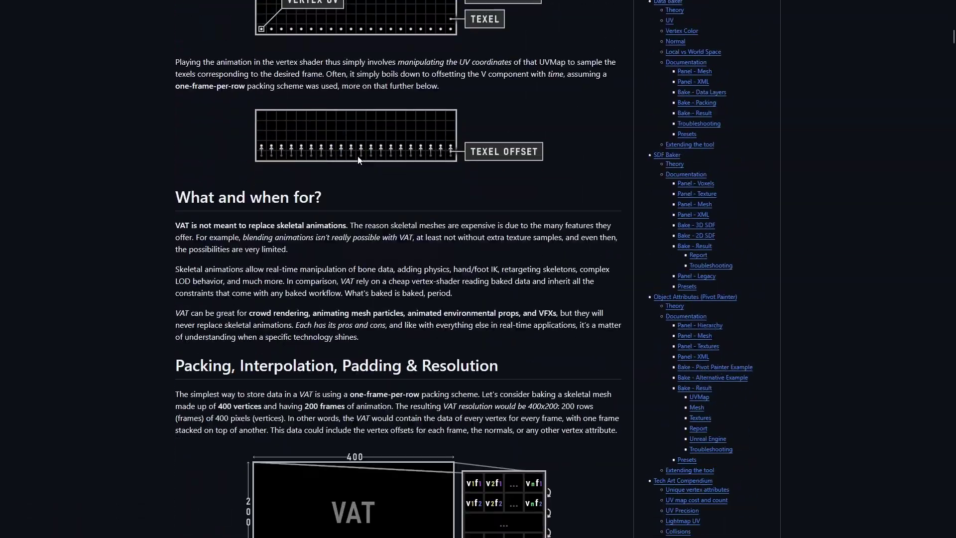
{"action": "scroll", "coordinate": [359, 160], "scroll_direction": "down", "scroll_amount": 20}
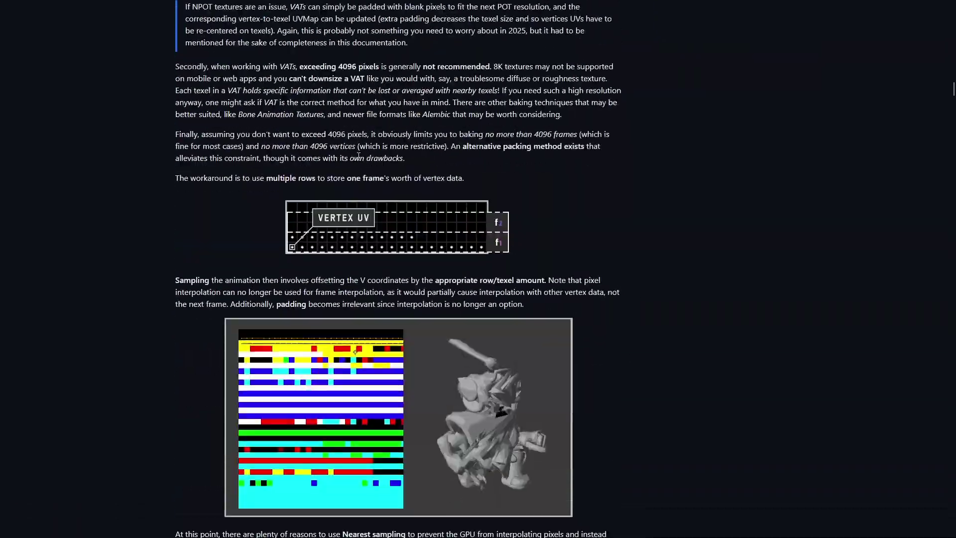
{"action": "scroll", "coordinate": [358, 157], "scroll_direction": "down", "scroll_amount": 20}
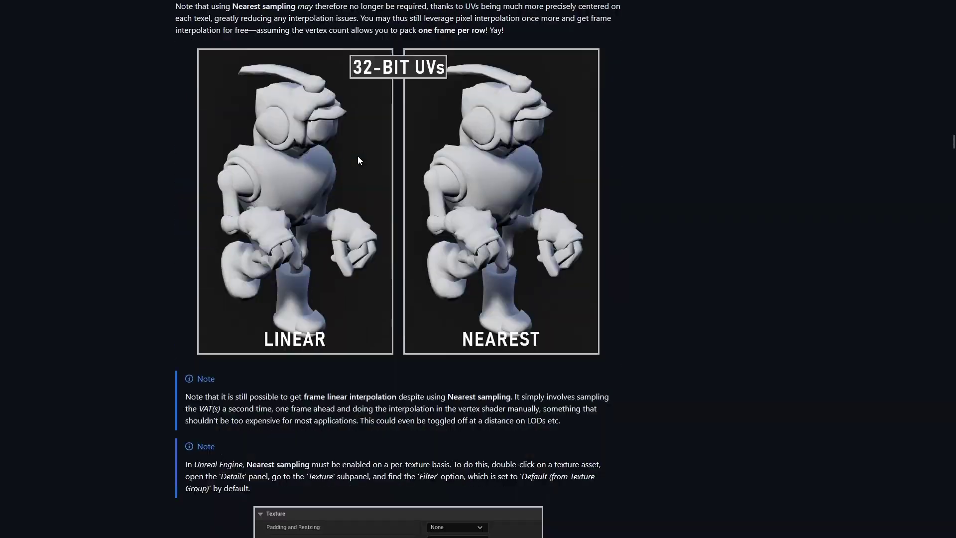
{"action": "scroll", "coordinate": [359, 159], "scroll_direction": "down", "scroll_amount": 20}
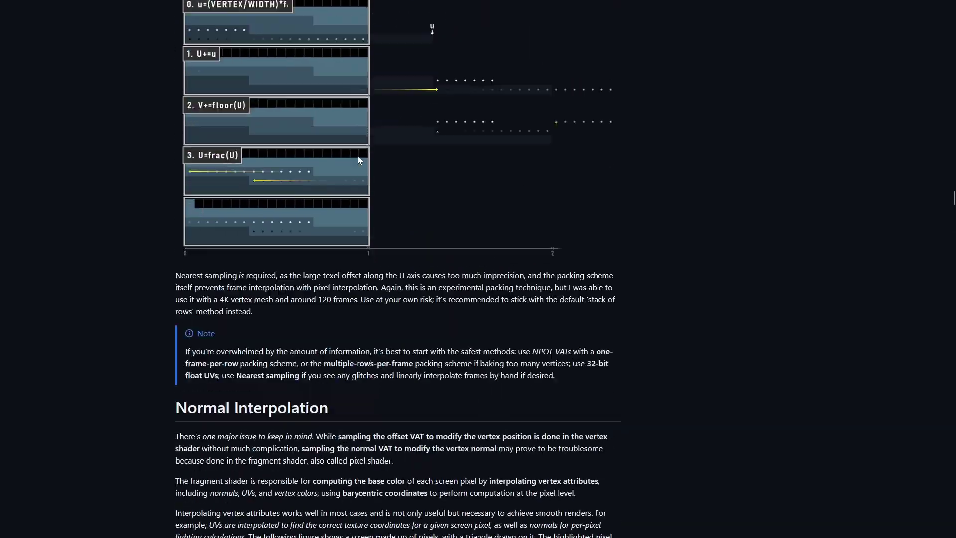
{"action": "scroll", "coordinate": [357, 160], "scroll_direction": "down", "scroll_amount": 20}
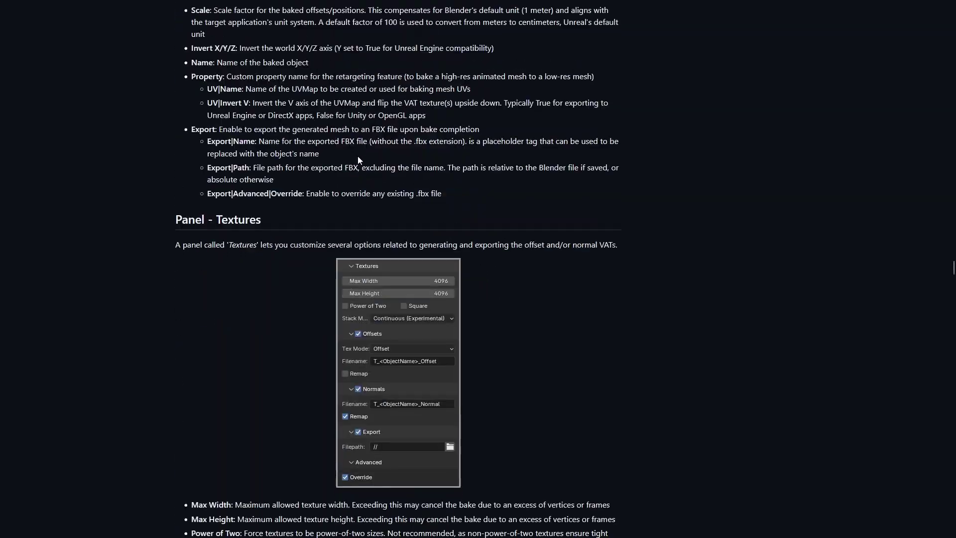
{"action": "scroll", "coordinate": [358, 160], "scroll_direction": "down", "scroll_amount": 20}
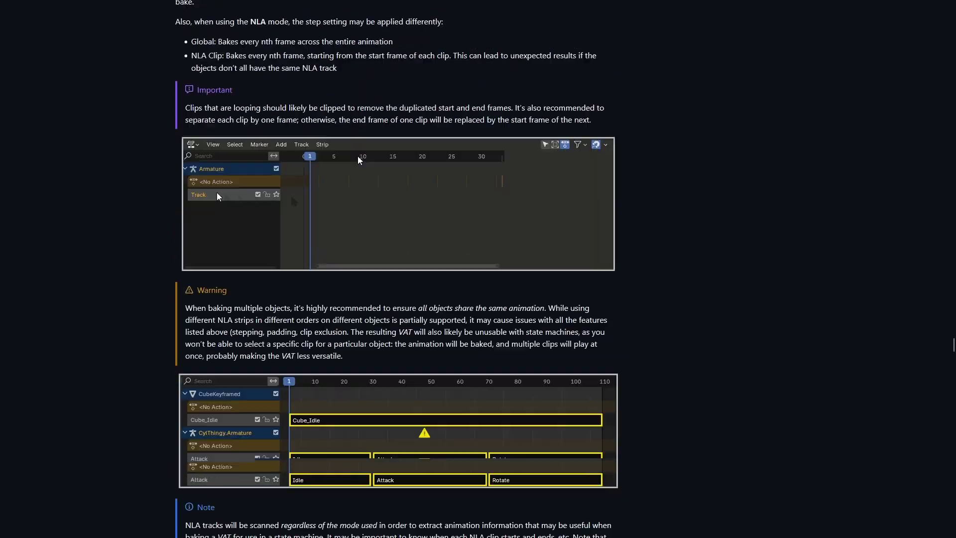
{"action": "scroll", "coordinate": [357, 160], "scroll_direction": "down", "scroll_amount": 20}
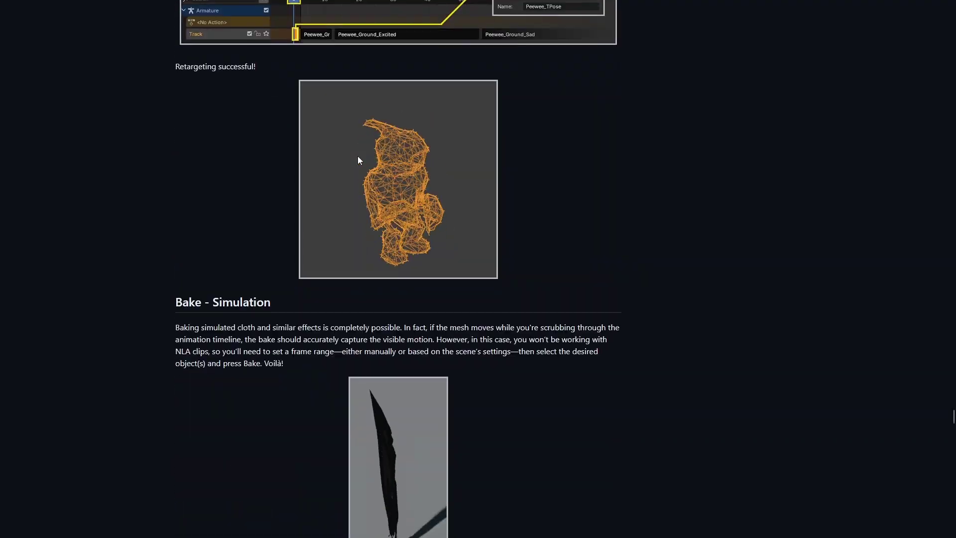
{"action": "scroll", "coordinate": [357, 156], "scroll_direction": "down", "scroll_amount": 20}
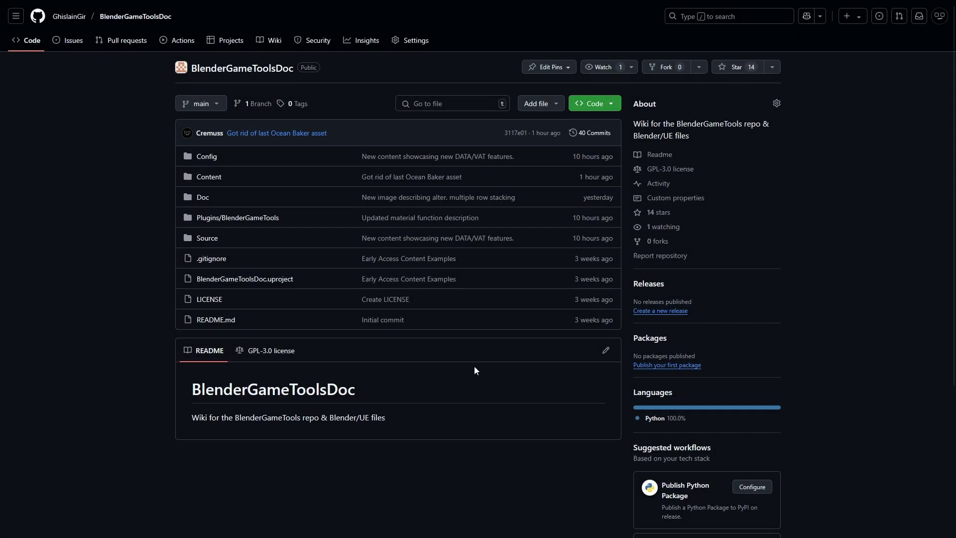
Step: Select the BlenderGameToolsDoc.uproject name and show the Code button's Clone and Download ZIP options
{"action": "left_click_drag", "start_coordinate": [318, 276], "coordinate": [193, 277]}
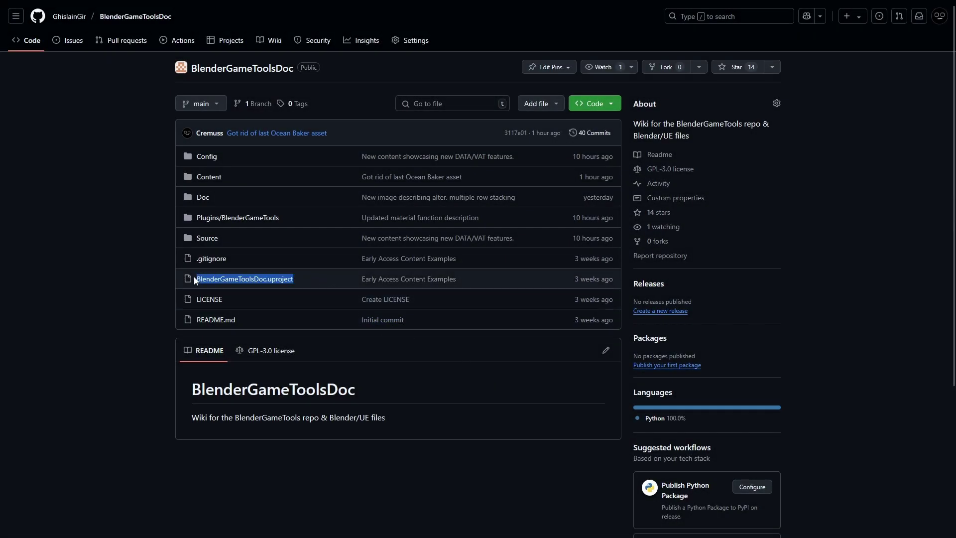
{"action": "left_click", "coordinate": [593, 104]}
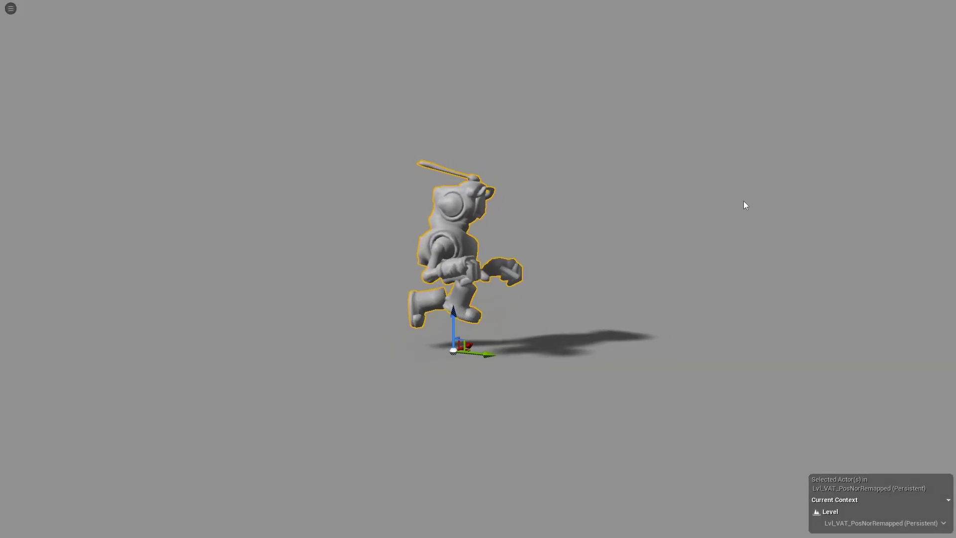
{"action": "key", "text": "ctrl+space"}
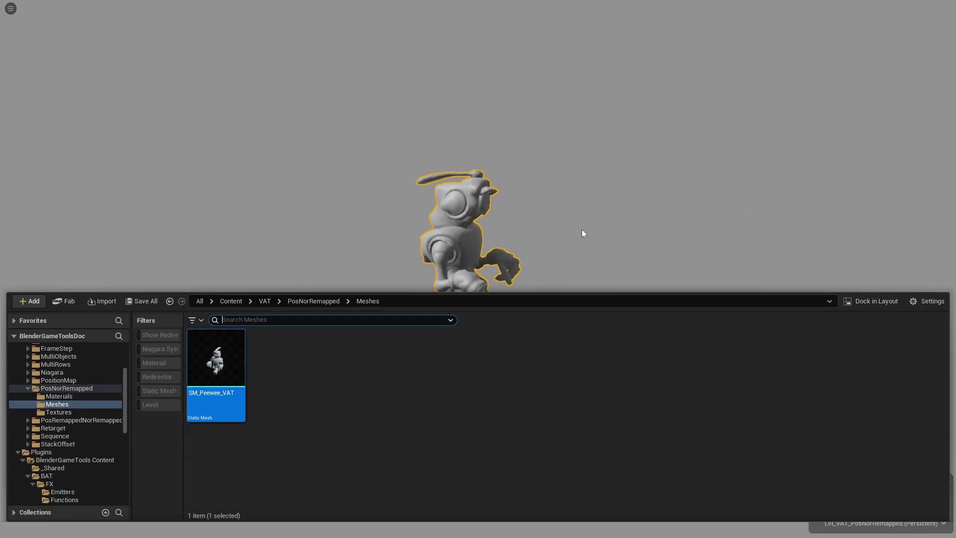
Step: Go up to Content/VAT, then browse the OAT, ObjectAttributes, DATA and BAT example folders
{"action": "left_click", "coordinate": [264, 300]}
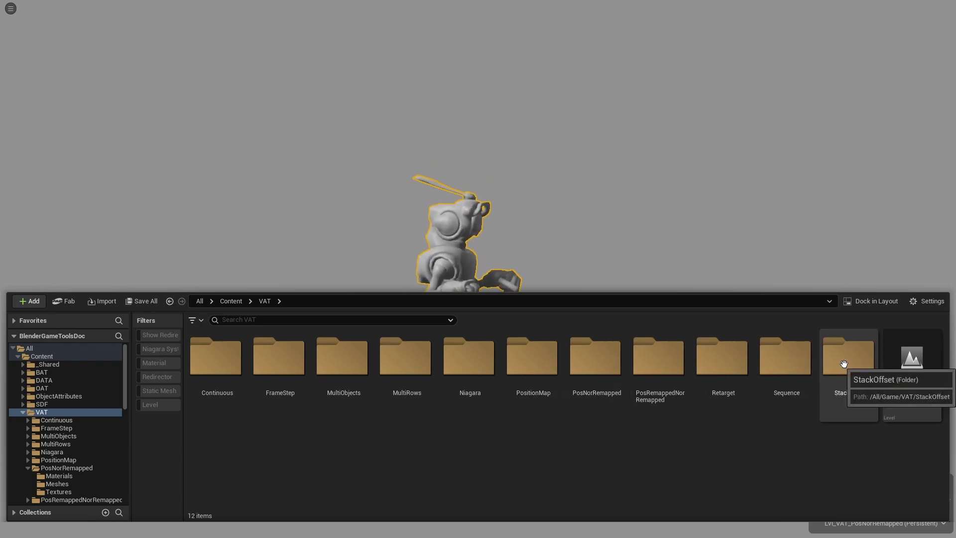
{"action": "left_click", "coordinate": [22, 412]}
{"action": "left_click", "coordinate": [42, 389]}
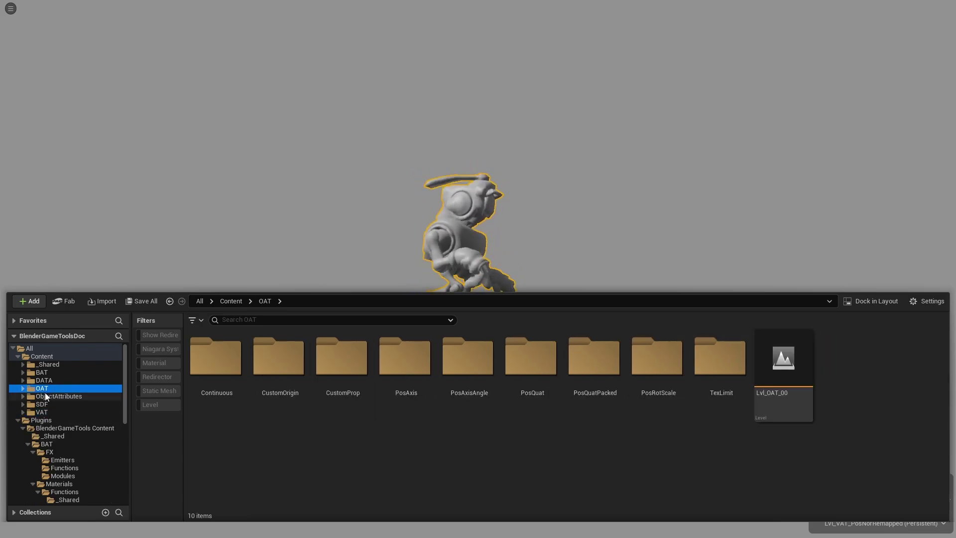
{"action": "left_click", "coordinate": [46, 396]}
{"action": "left_click", "coordinate": [49, 380]}
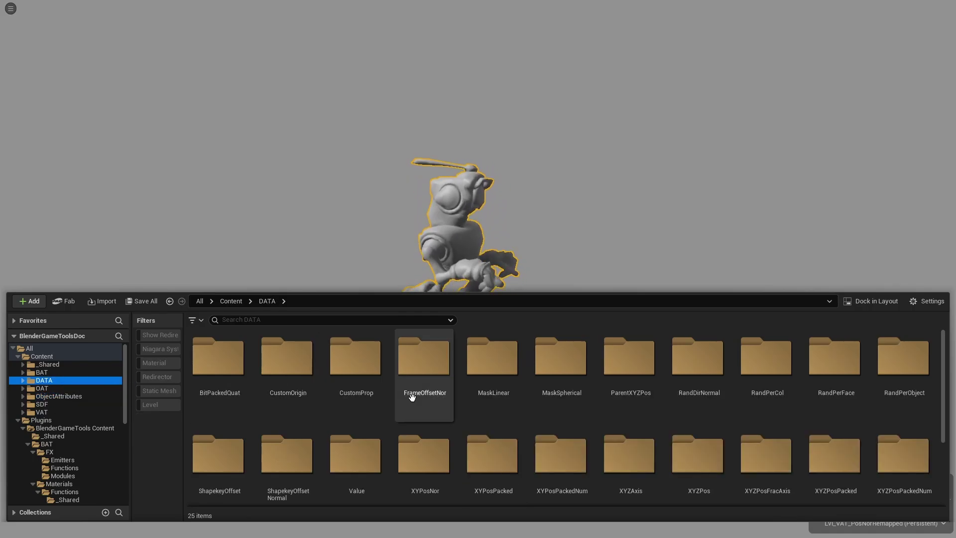
{"action": "scroll", "coordinate": [412, 396], "scroll_direction": "down", "scroll_amount": 3}
{"action": "left_click", "coordinate": [79, 373]}
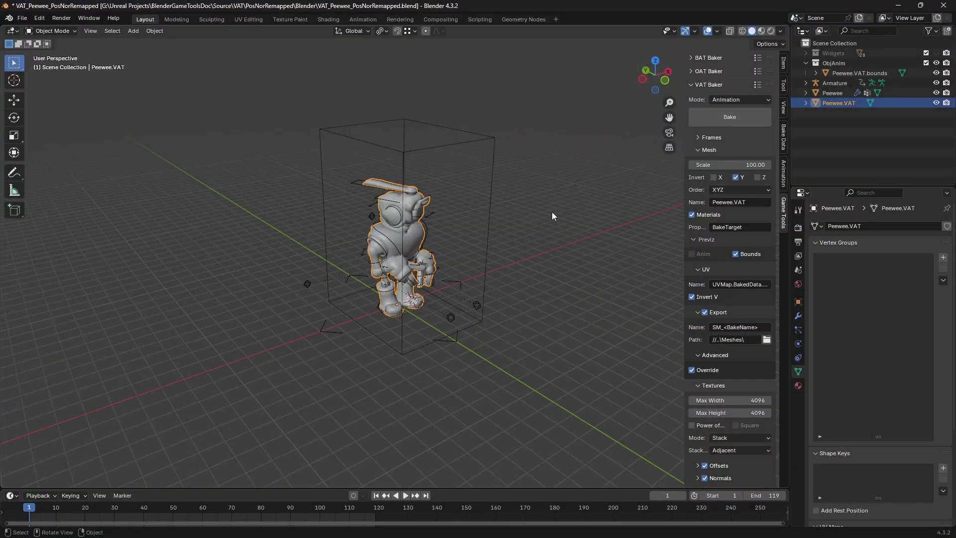
Step: List the VAT Baker presets (Anim, Sequence, Simulation Default) and highlight the wiki's VAT versatility paragraph
{"action": "left_click", "coordinate": [757, 85]}
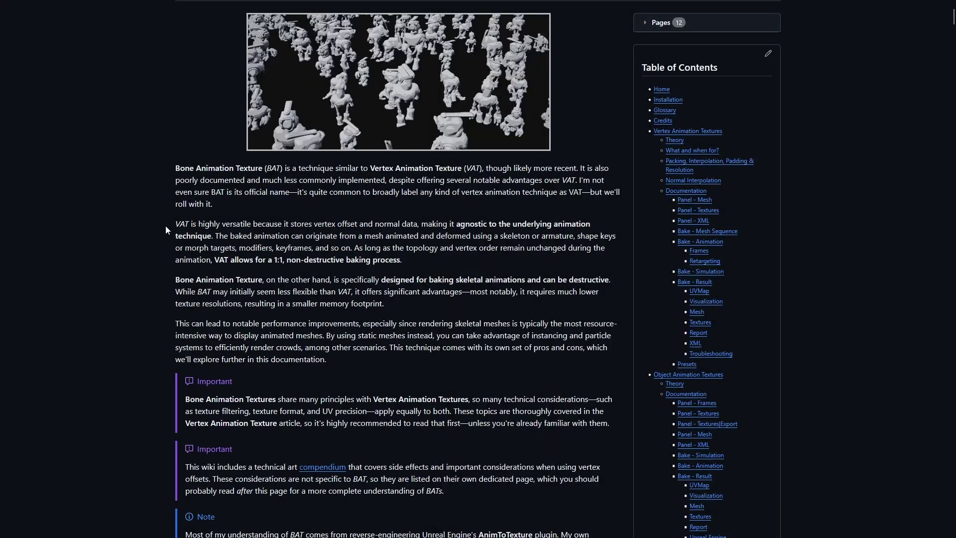
{"action": "left_click_drag", "start_coordinate": [166, 229], "coordinate": [388, 261]}
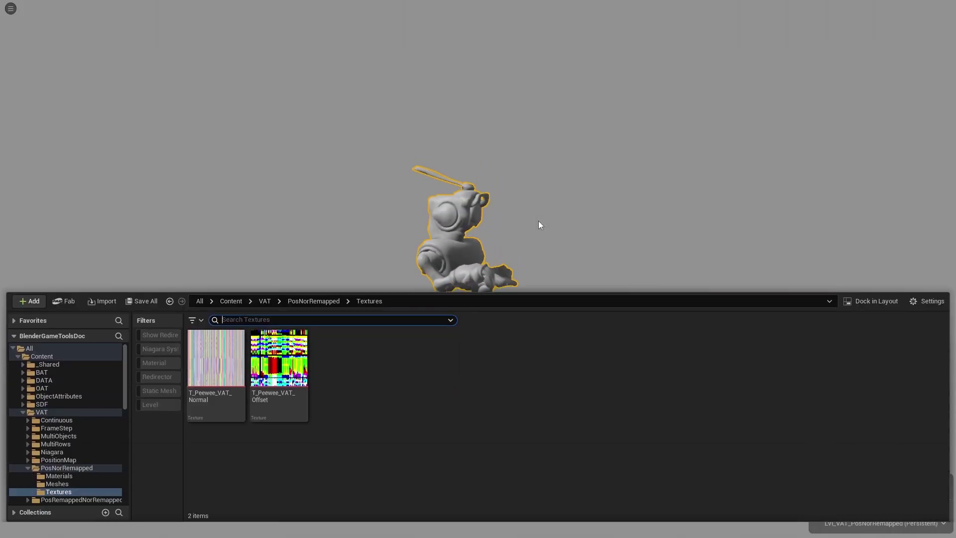
Step: Open T_Peewee_VAT_Offset from VAT/PosNorRemapped/Textures in the texture viewer
{"action": "double_click", "coordinate": [274, 364]}
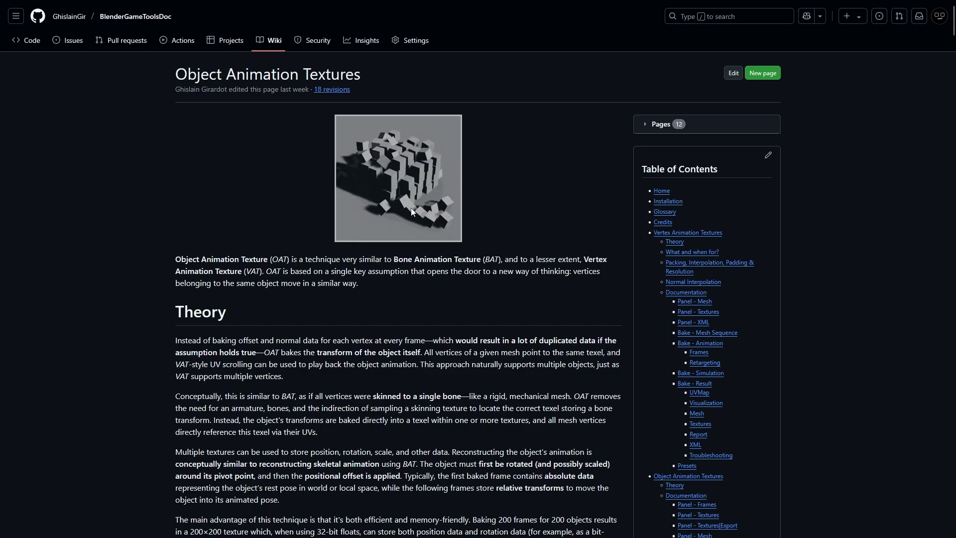
Step: Scroll the Object Animation Textures page from its introduction into the Theory section
{"action": "scroll", "coordinate": [411, 211], "scroll_direction": "down", "scroll_amount": 6}
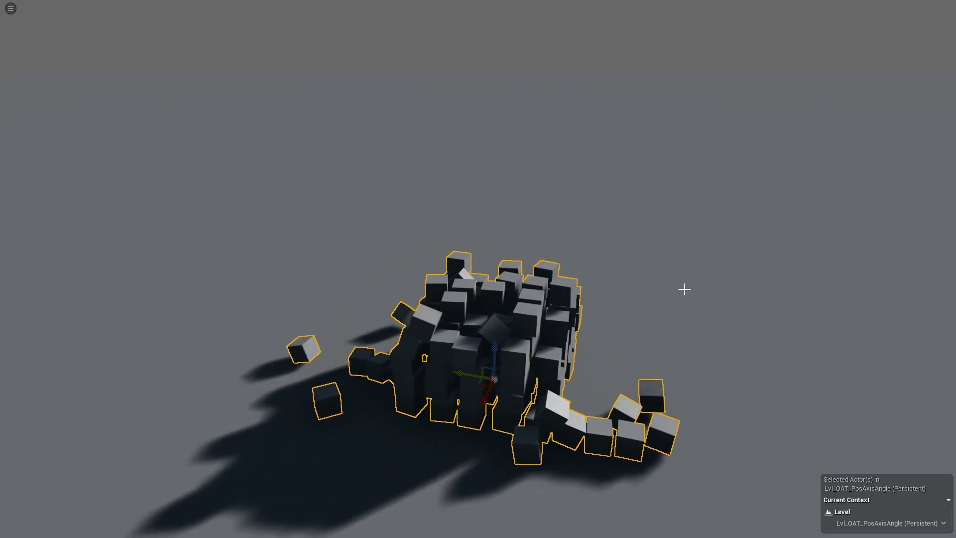
Step: Open the T_BakedMesh_OAT_AxisAngle texture from the PosAxisAngle Textures folder
{"action": "key", "text": "ctrl+space"}
{"action": "double_click", "coordinate": [342, 355]}
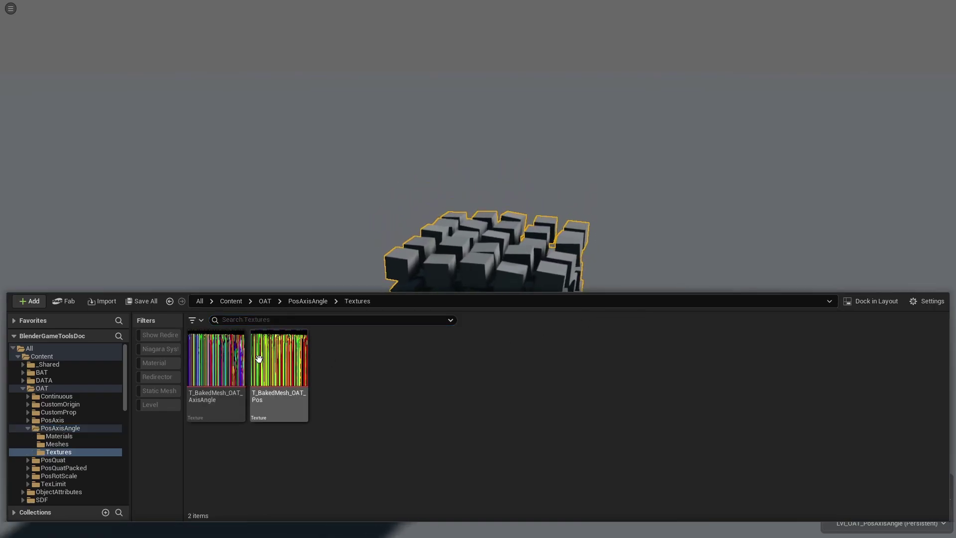
{"action": "double_click", "coordinate": [221, 361]}
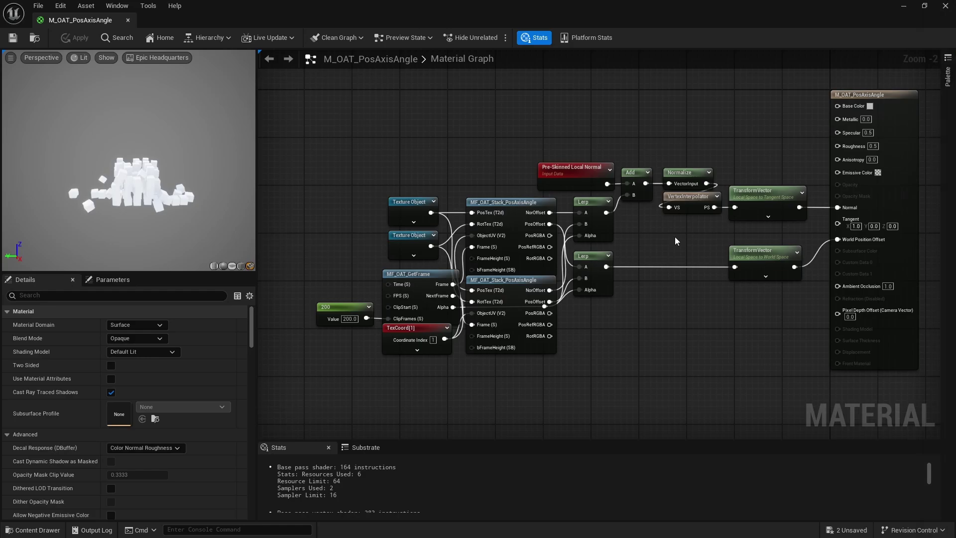
Step: Open the MF_OAT_Stack_PosAxisAngle material function and inspect its two RotateAboutAxis nodes
{"action": "double_click", "coordinate": [518, 209]}
{"action": "scroll", "coordinate": [632, 185], "scroll_direction": "down", "scroll_amount": 2}
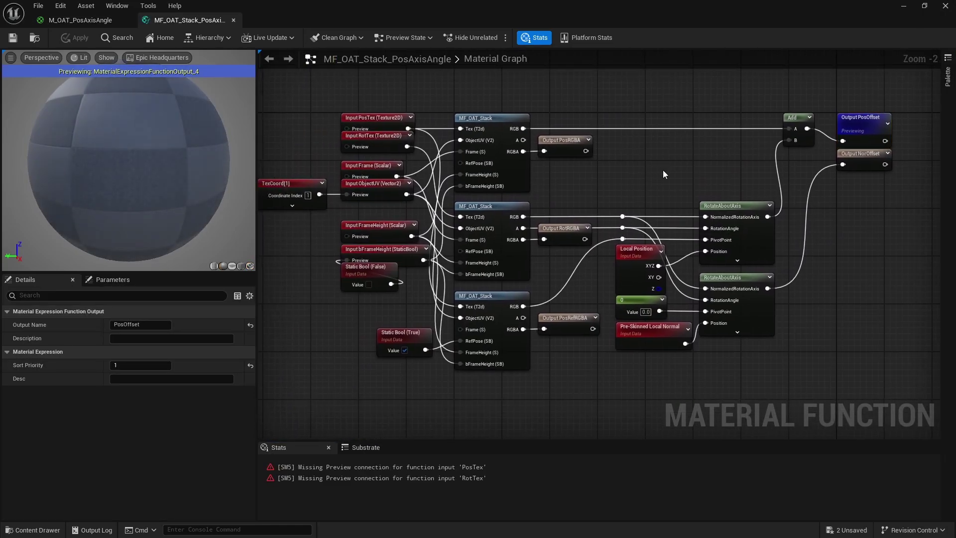
{"action": "left_click_drag", "start_coordinate": [812, 204], "coordinate": [769, 371]}
{"action": "left_click", "coordinate": [725, 374]}
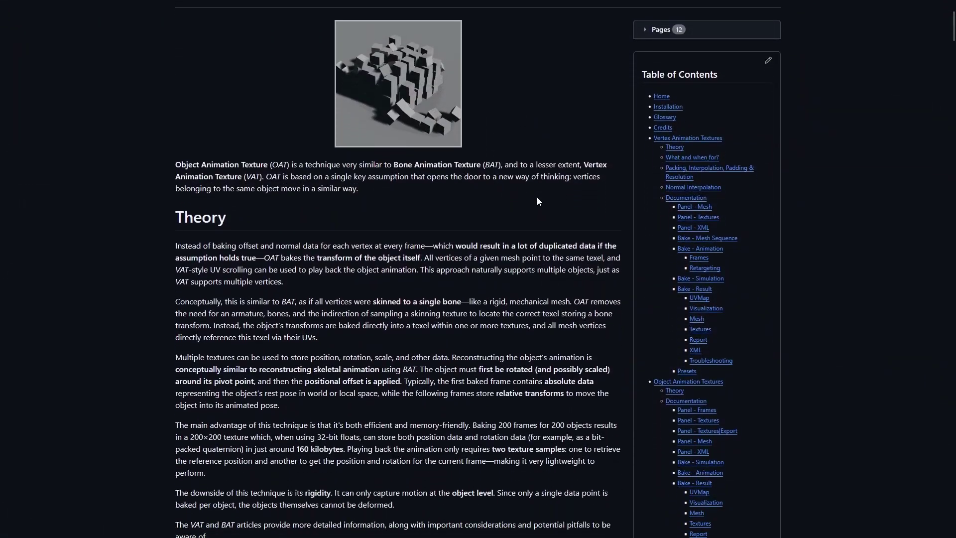
Step: Scroll the OAT wiki page past the Export options to the Bake - Simulation section
{"action": "scroll", "coordinate": [537, 196], "scroll_direction": "down", "scroll_amount": 10}
{"action": "scroll", "coordinate": [321, 236], "scroll_direction": "down", "scroll_amount": 20}
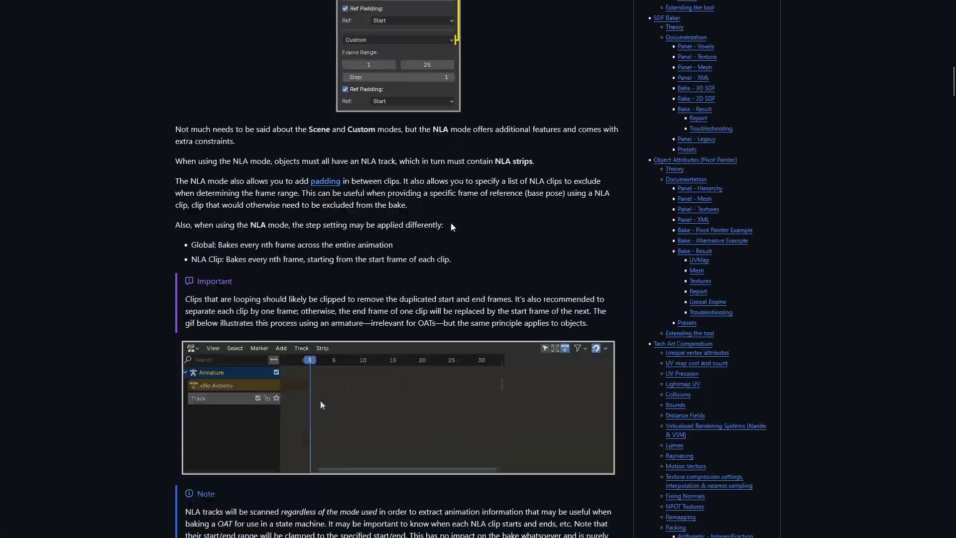
{"action": "scroll", "coordinate": [488, 217], "scroll_direction": "down", "scroll_amount": 20}
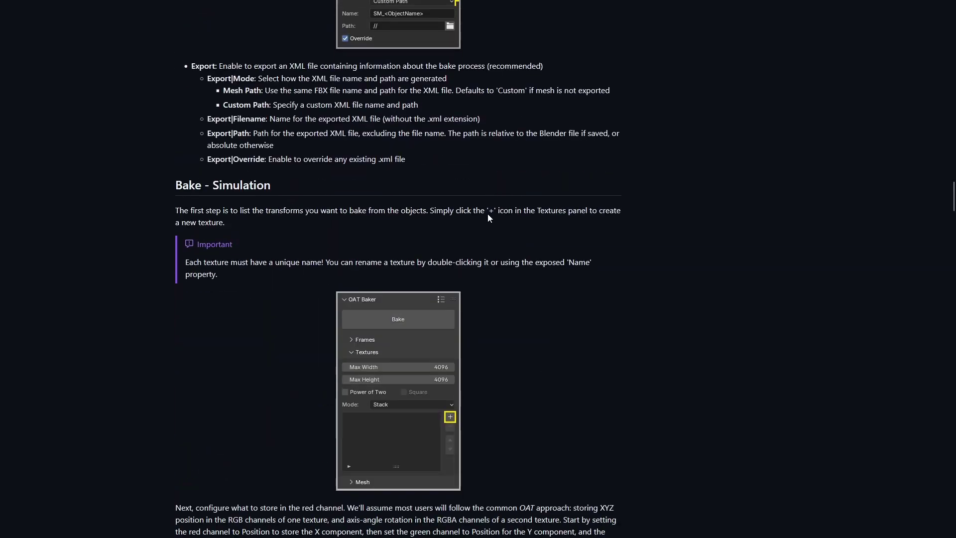
{"action": "scroll", "coordinate": [489, 213], "scroll_direction": "down", "scroll_amount": 20}
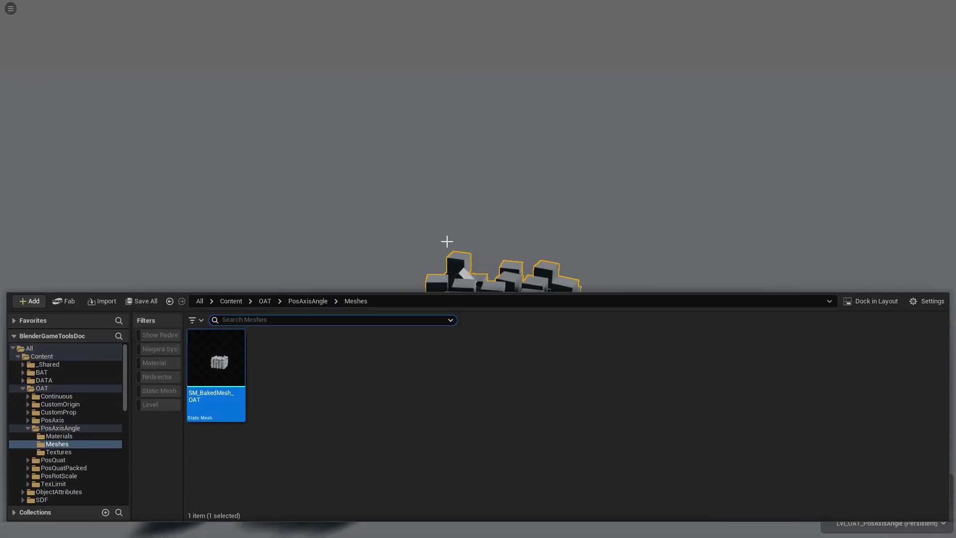
Step: Return to the OAT examples folder and select the Continuous example folder
{"action": "left_click", "coordinate": [266, 300]}
{"action": "left_click", "coordinate": [222, 353]}
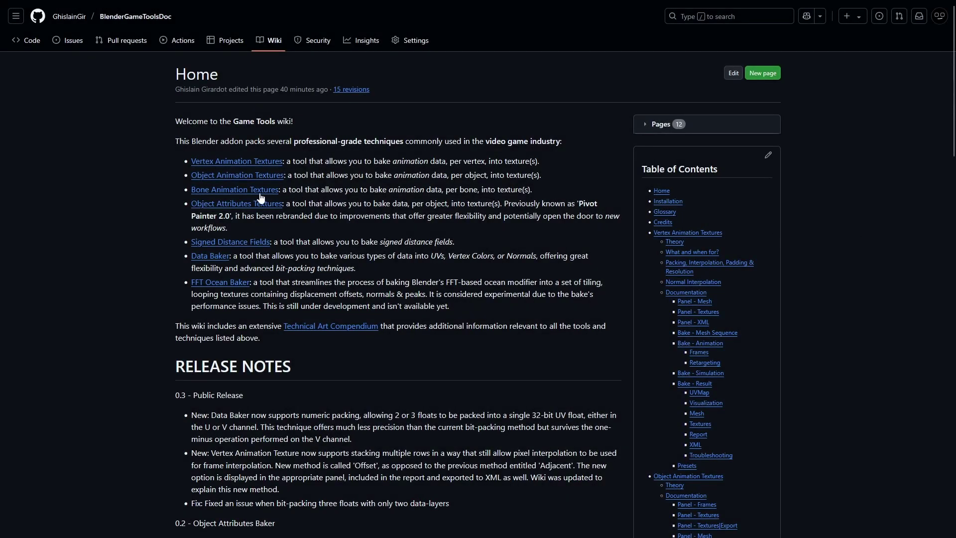
Step: Scroll the Bone Animation Textures page through Theory and Baking to the Panel - Frames NLA section
{"action": "scroll", "coordinate": [260, 196], "scroll_direction": "down", "scroll_amount": 3}
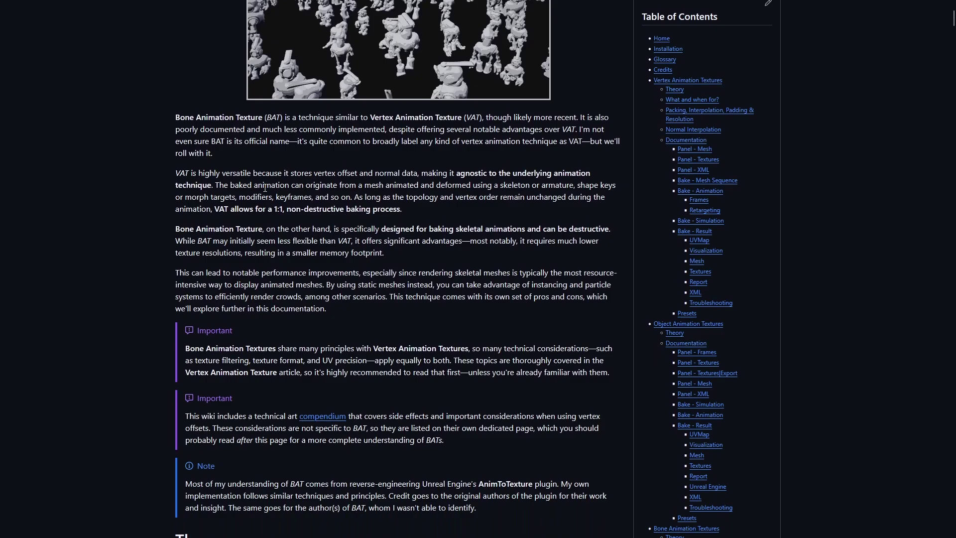
{"action": "scroll", "coordinate": [265, 188], "scroll_direction": "down", "scroll_amount": 10}
{"action": "scroll", "coordinate": [264, 188], "scroll_direction": "down", "scroll_amount": 13}
{"action": "scroll", "coordinate": [264, 189], "scroll_direction": "down", "scroll_amount": 14}
{"action": "scroll", "coordinate": [265, 189], "scroll_direction": "down", "scroll_amount": 12}
{"action": "scroll", "coordinate": [265, 188], "scroll_direction": "down", "scroll_amount": 12}
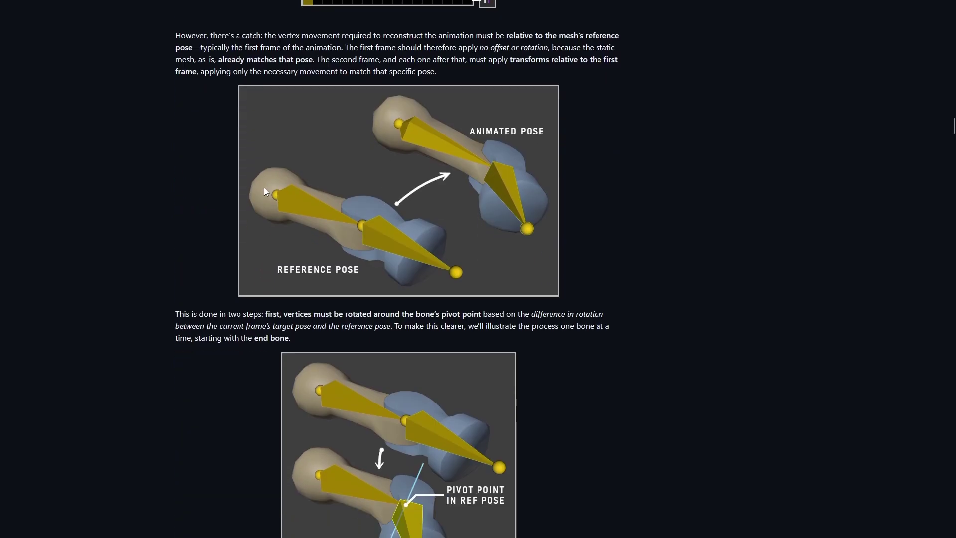
{"action": "scroll", "coordinate": [264, 192], "scroll_direction": "down", "scroll_amount": 15}
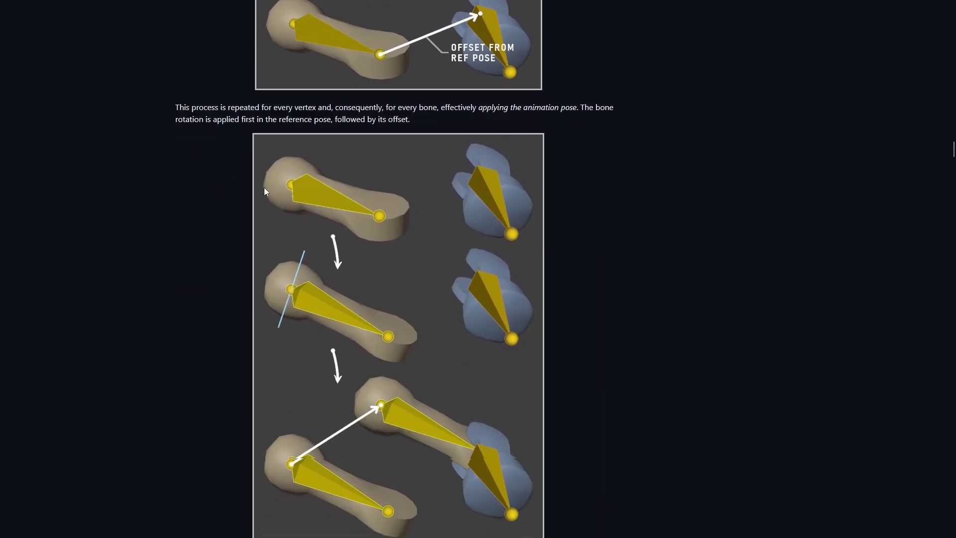
{"action": "scroll", "coordinate": [264, 192], "scroll_direction": "down", "scroll_amount": 18}
{"action": "scroll", "coordinate": [265, 189], "scroll_direction": "down", "scroll_amount": 20}
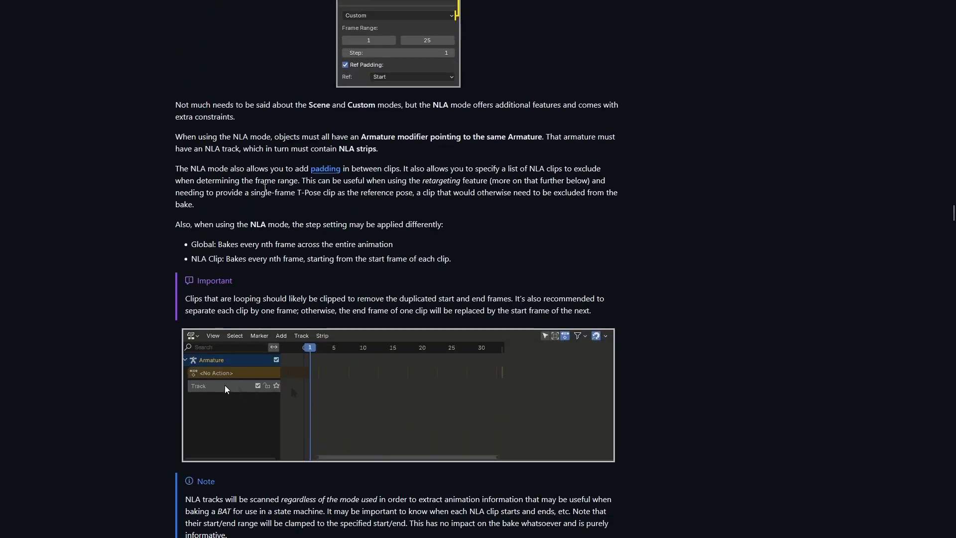
{"action": "scroll", "coordinate": [265, 191], "scroll_direction": "down", "scroll_amount": 20}
{"action": "scroll", "coordinate": [264, 192], "scroll_direction": "down", "scroll_amount": 20}
{"action": "scroll", "coordinate": [264, 192], "scroll_direction": "down", "scroll_amount": 10}
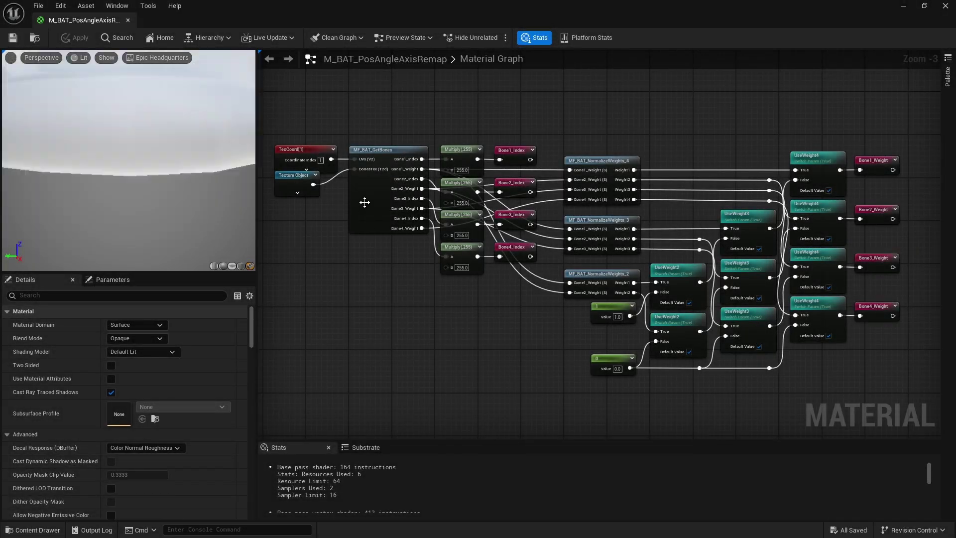
{"action": "double_click", "coordinate": [365, 202]}
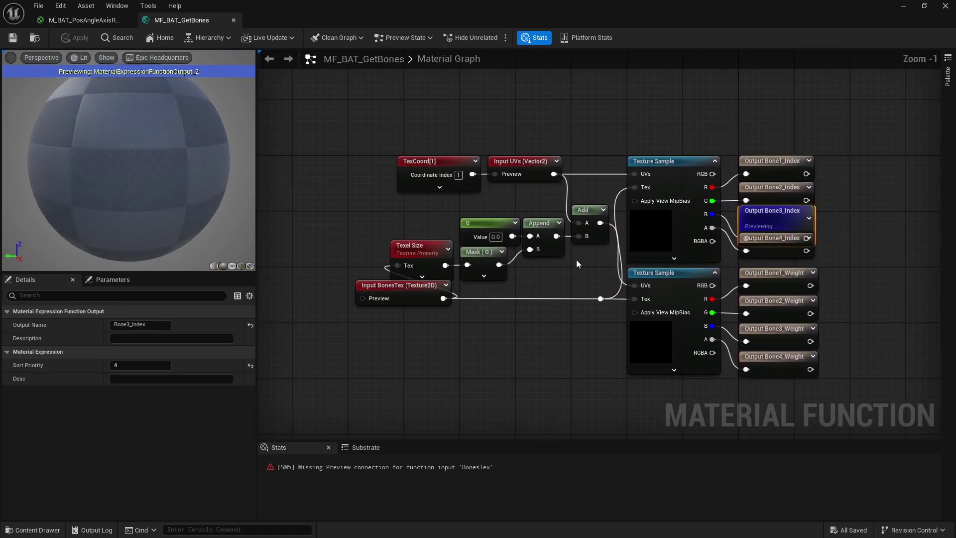
{"action": "left_click", "coordinate": [234, 20]}
{"action": "right_click_drag", "start_coordinate": [750, 149], "coordinate": [551, 133]}
{"action": "left_click", "coordinate": [558, 184]}
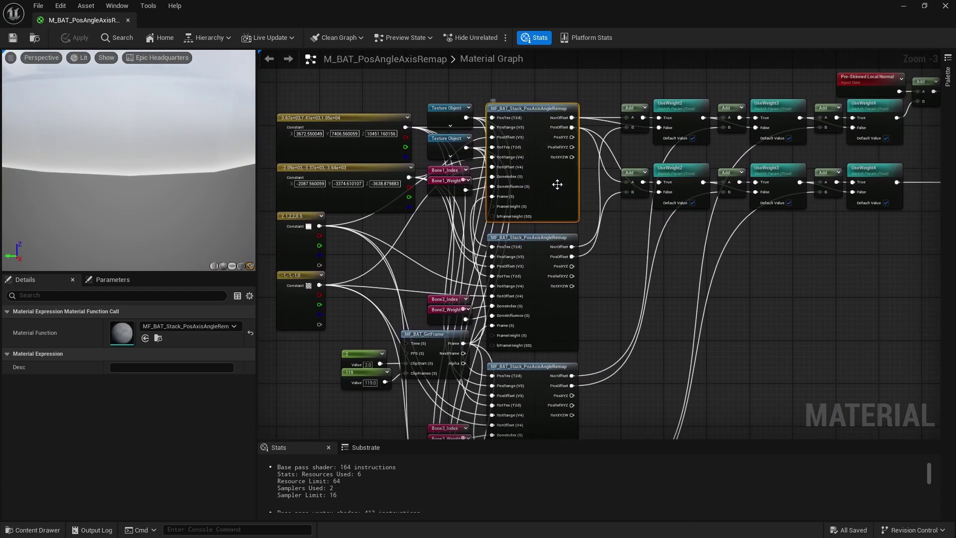
{"action": "double_click", "coordinate": [557, 184]}
{"action": "scroll", "coordinate": [754, 124], "scroll_direction": "down", "scroll_amount": 3}
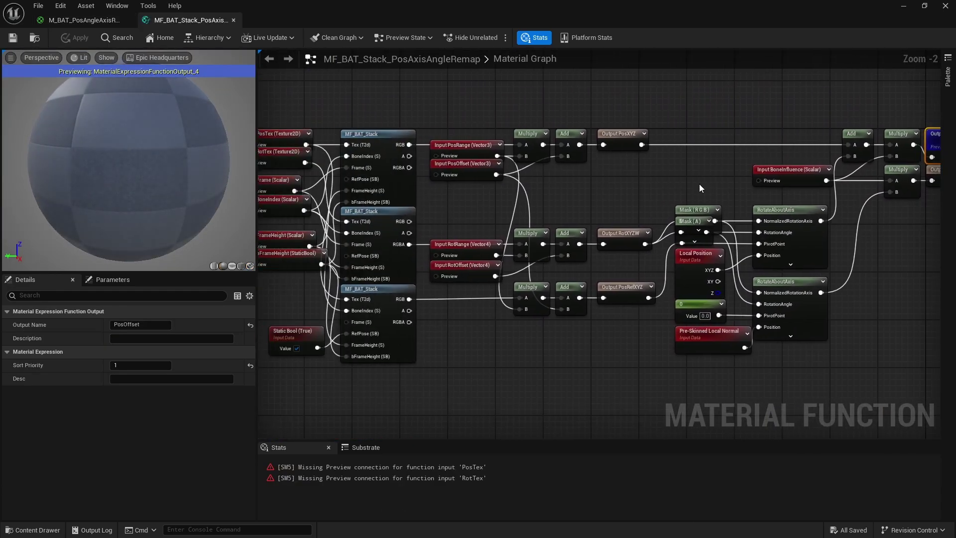
{"action": "right_click_drag", "start_coordinate": [699, 185], "coordinate": [800, 181]}
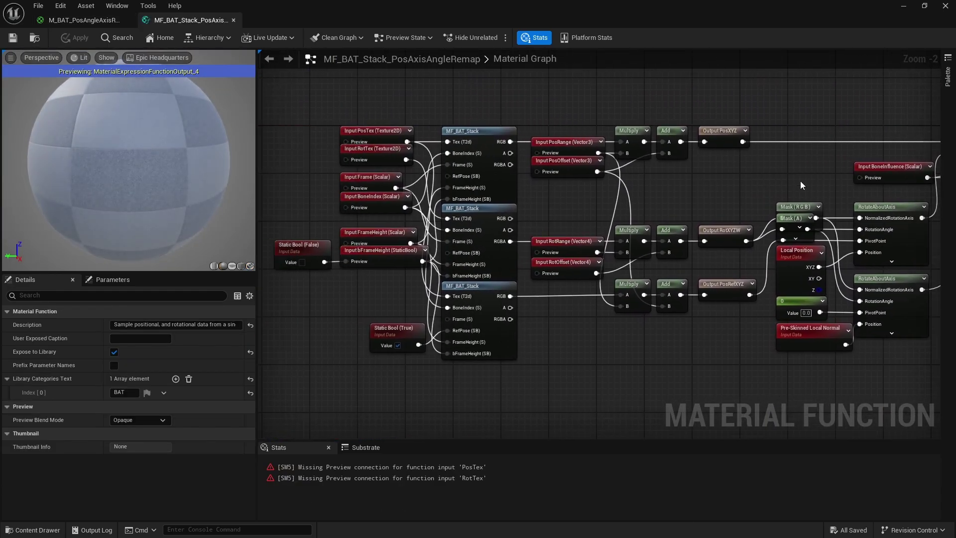
{"action": "left_click", "coordinate": [234, 20]}
{"action": "right_click_drag", "start_coordinate": [727, 196], "coordinate": [579, 290]}
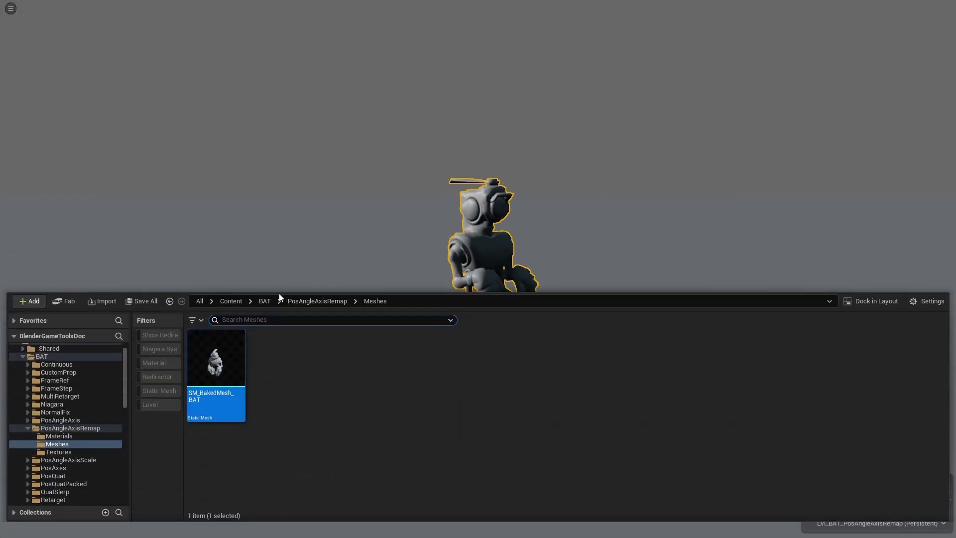
{"action": "left_click", "coordinate": [265, 302]}
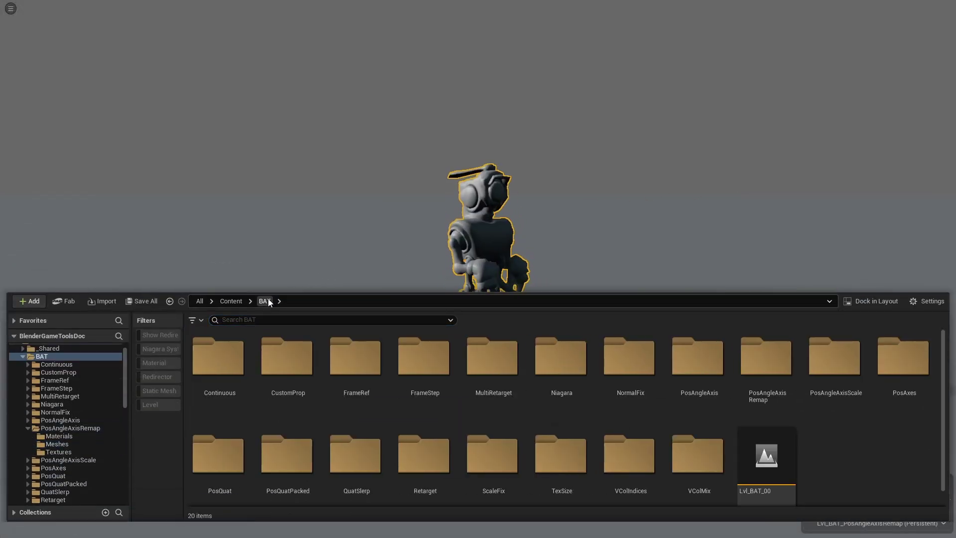
Step: Open the Lvl_BAT_Niagara level from the Niagara folder and delete its info sign
{"action": "double_click", "coordinate": [551, 358]}
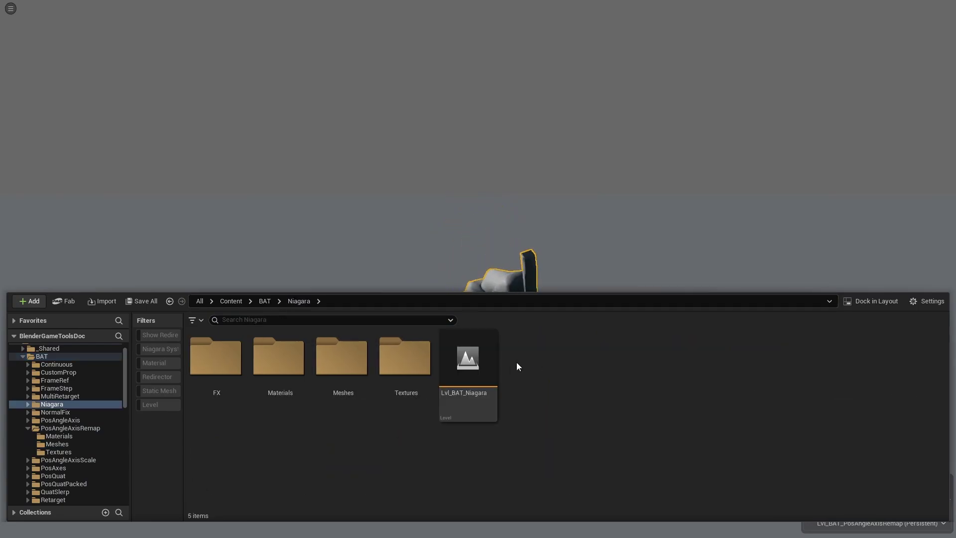
{"action": "double_click", "coordinate": [462, 365]}
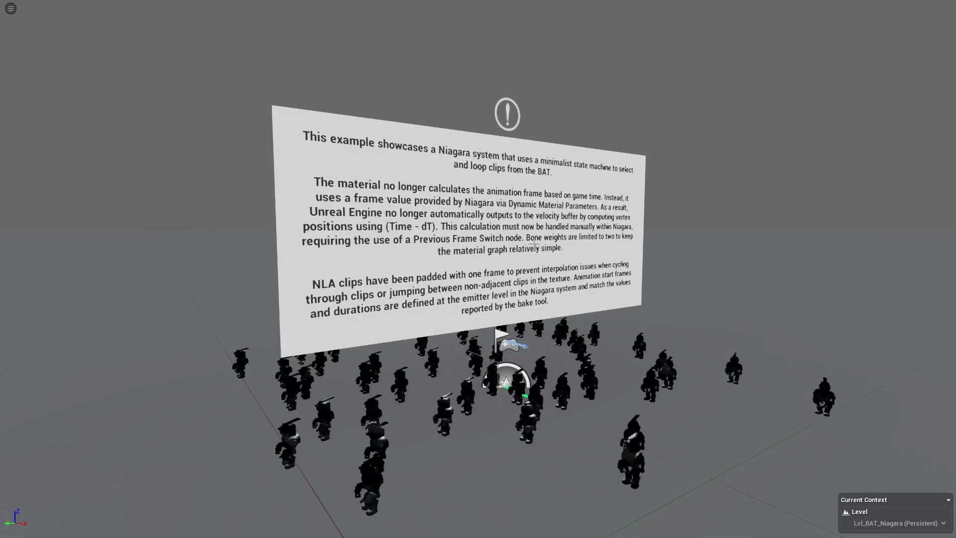
{"action": "left_click", "coordinate": [523, 235]}
{"action": "key", "text": "Delete"}
Step: Fly into the character crowd and open the Update BAT module script to view its Map Set nodes
{"action": "mouse_move", "coordinate": [499, 202]}
{"action": "right_mouse_down"}
{"action": "mouse_move", "coordinate": [504, 217]}
{"action": "mouse_move", "coordinate": [501, 207]}
{"action": "right_mouse_up"}
{"action": "key", "text": "w"}
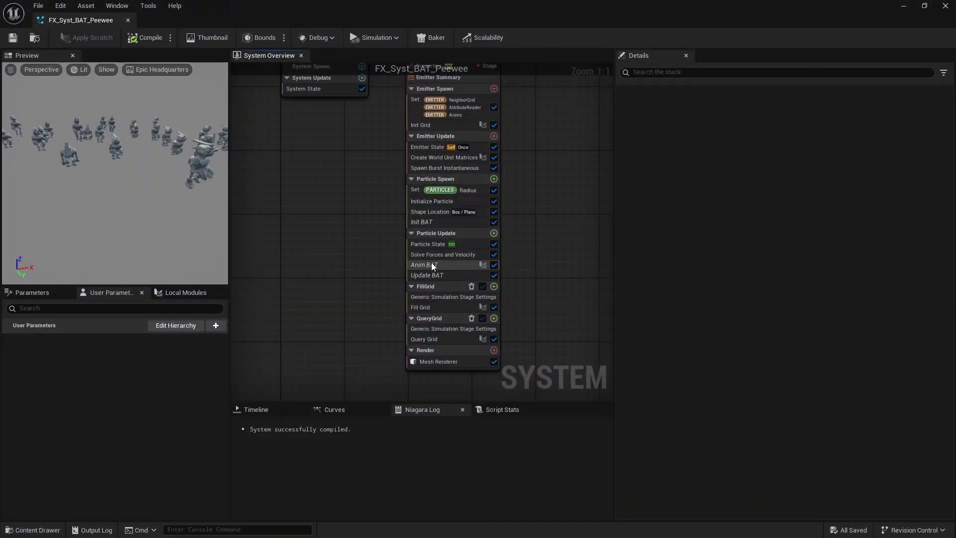
{"action": "double_click", "coordinate": [431, 265]}
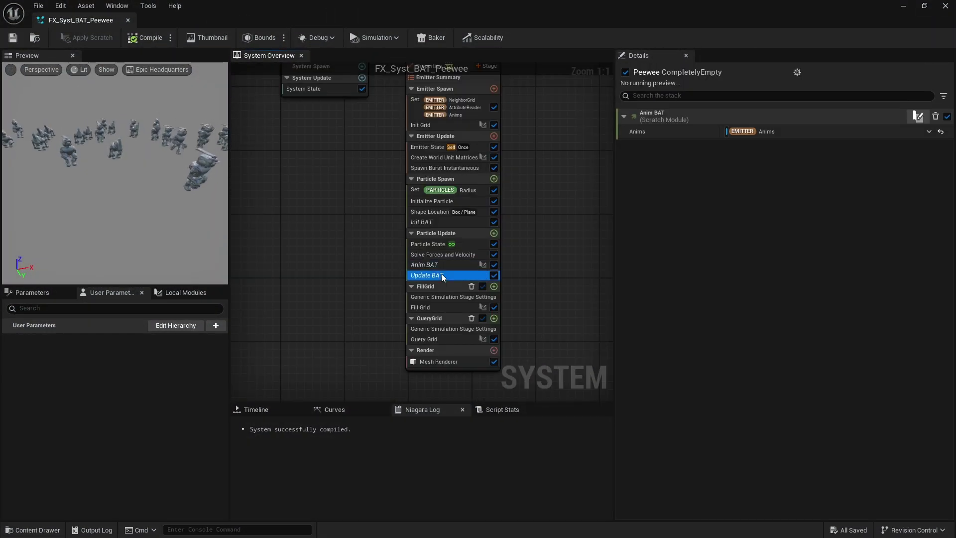
{"action": "double_click", "coordinate": [441, 275]}
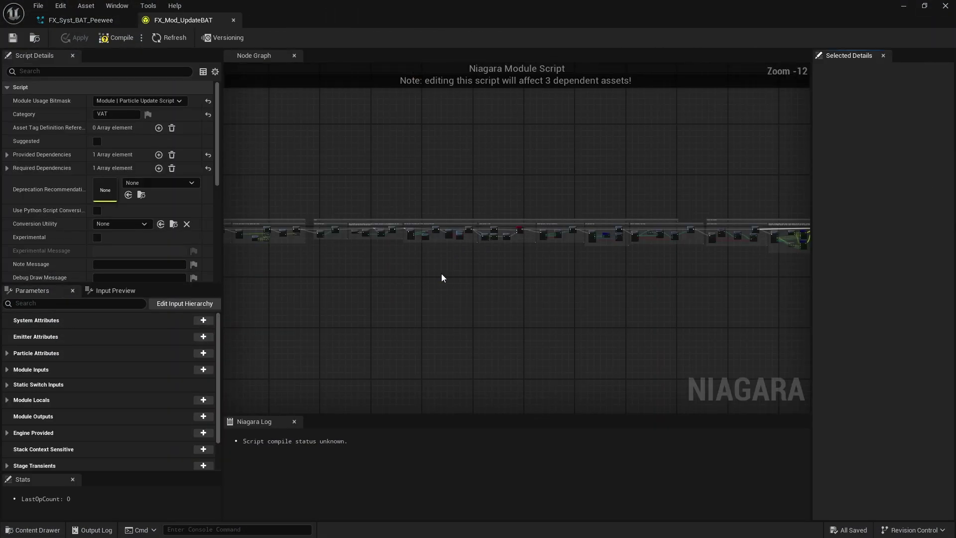
{"action": "right_click_drag", "start_coordinate": [557, 305], "coordinate": [540, 328]}
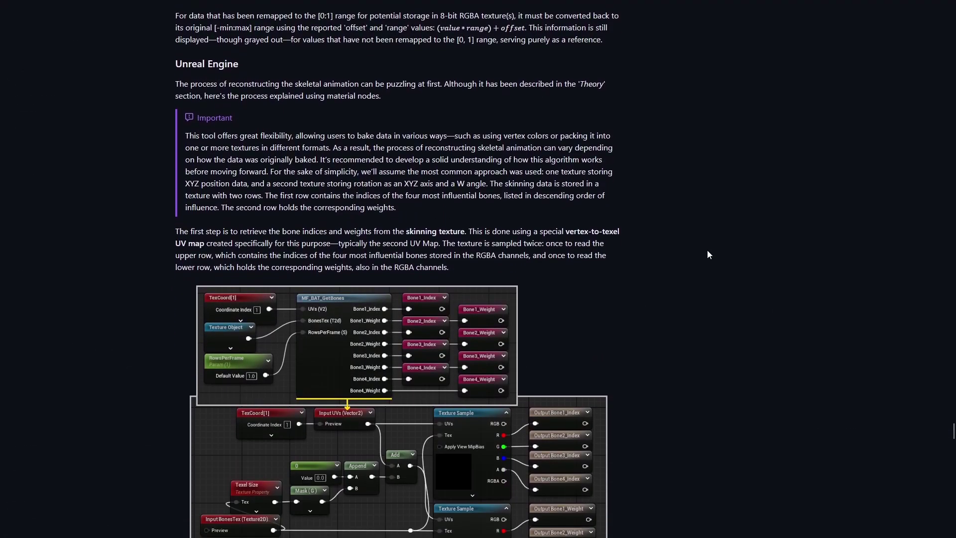
{"action": "scroll", "coordinate": [707, 254], "scroll_direction": "down", "scroll_amount": 10}
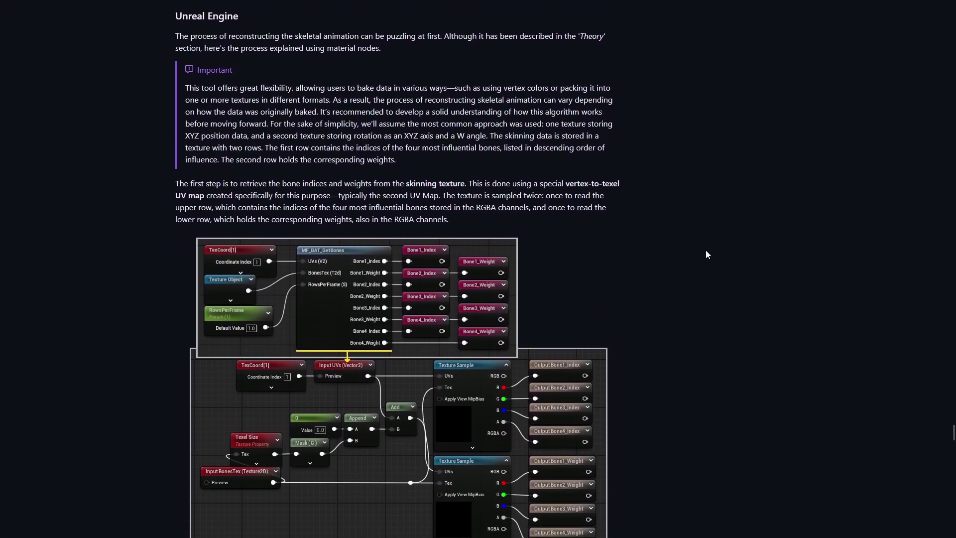
Step: Scroll the BAT wiki's Unreal Engine section down to the quaternion example
{"action": "scroll", "coordinate": [473, 244], "scroll_direction": "down", "scroll_amount": 8}
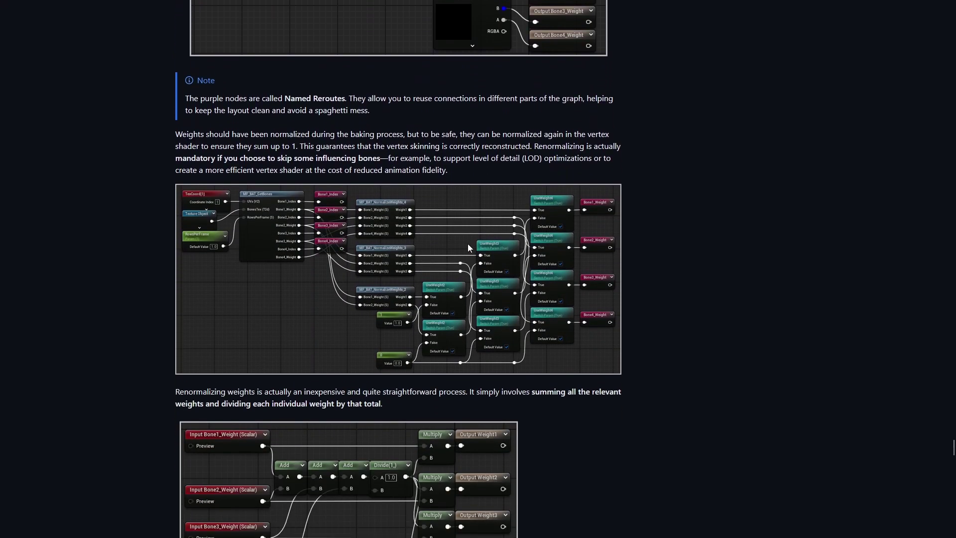
{"action": "scroll", "coordinate": [419, 250], "scroll_direction": "down", "scroll_amount": 10}
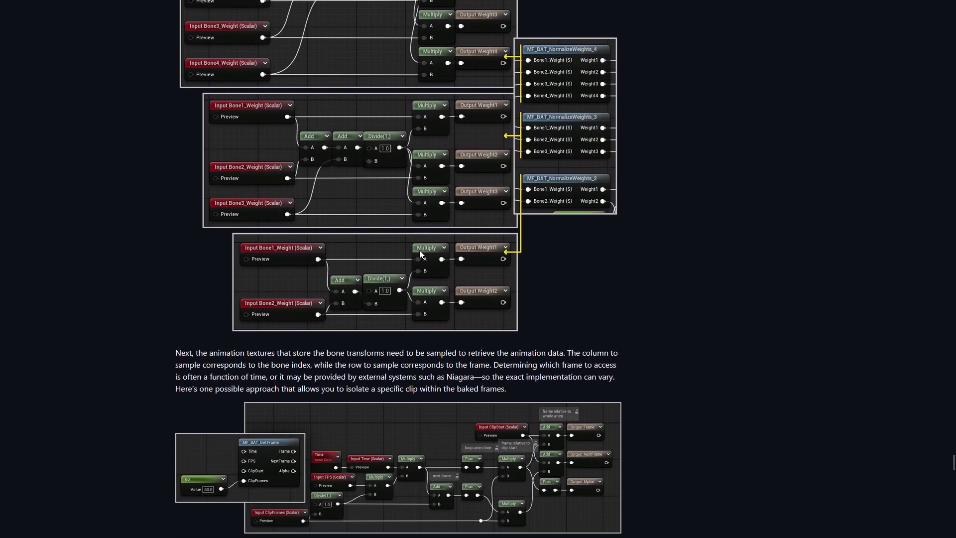
{"action": "scroll", "coordinate": [420, 250], "scroll_direction": "down", "scroll_amount": 10}
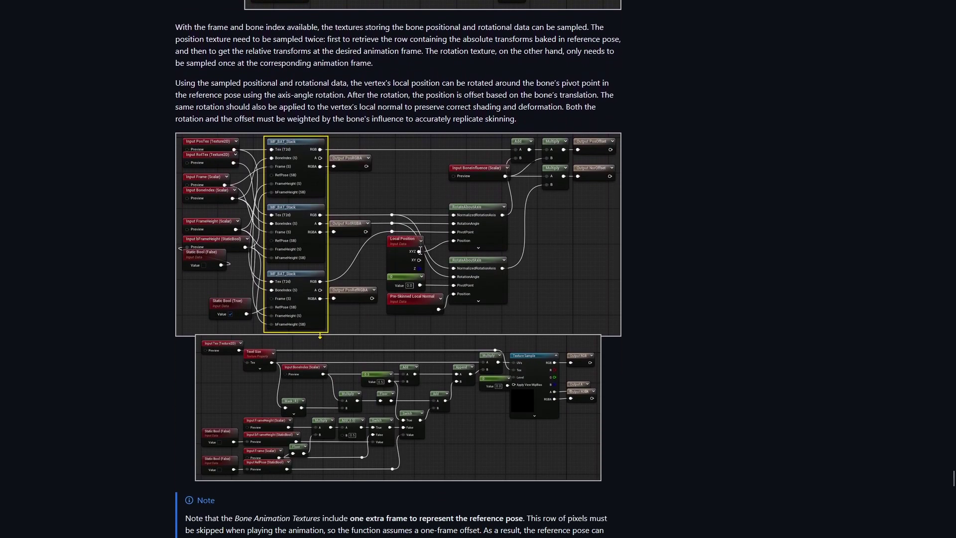
{"action": "scroll", "coordinate": [419, 250], "scroll_direction": "down", "scroll_amount": 9}
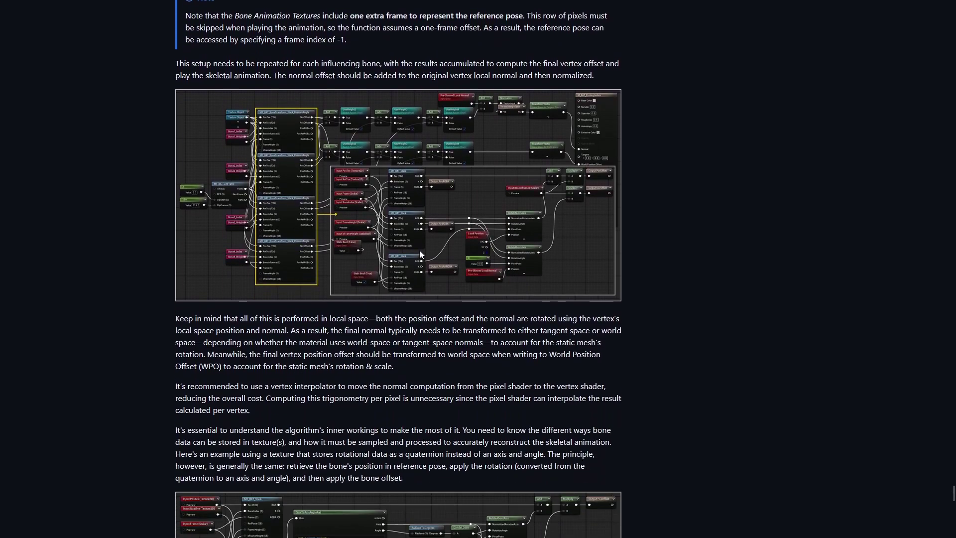
{"action": "scroll", "coordinate": [419, 250], "scroll_direction": "down", "scroll_amount": 1}
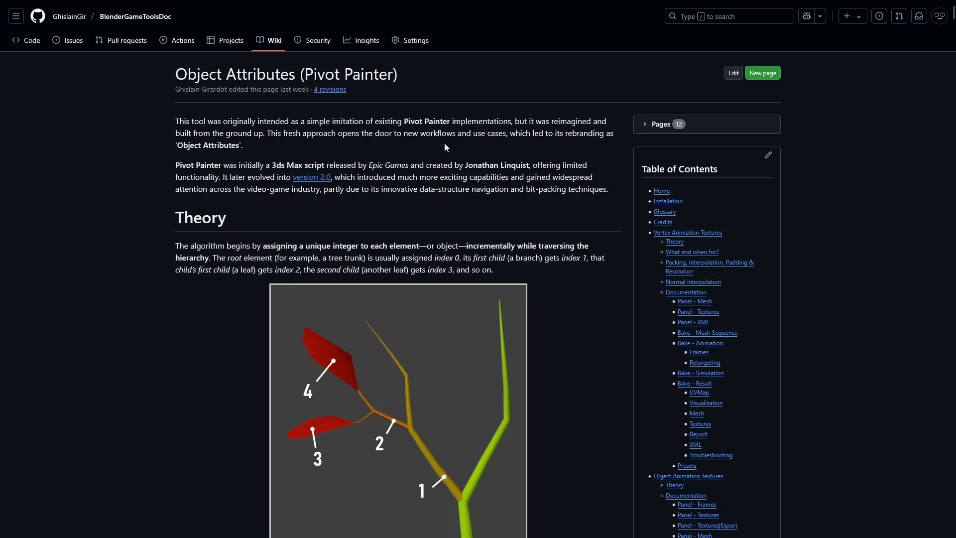
Step: Scroll the Object Attributes page past the panel docs and hierarchy examples to Bake - Result
{"action": "scroll", "coordinate": [444, 142], "scroll_direction": "down", "scroll_amount": 7}
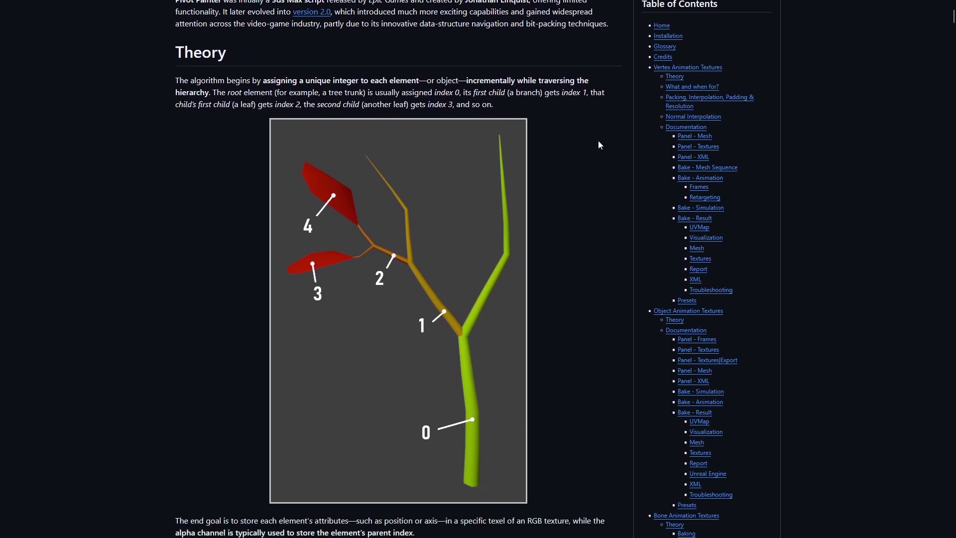
{"action": "scroll", "coordinate": [598, 141], "scroll_direction": "down", "scroll_amount": 20}
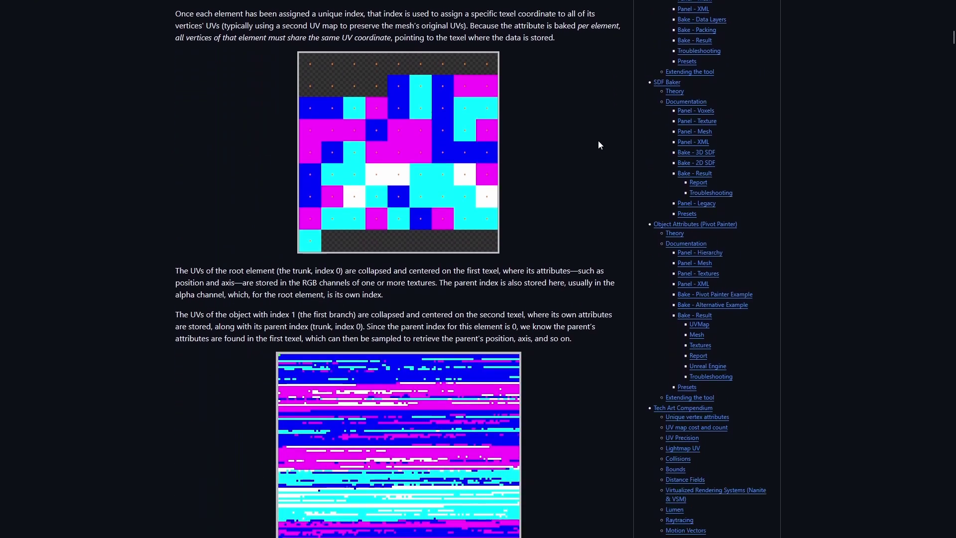
{"action": "scroll", "coordinate": [599, 141], "scroll_direction": "down", "scroll_amount": 15}
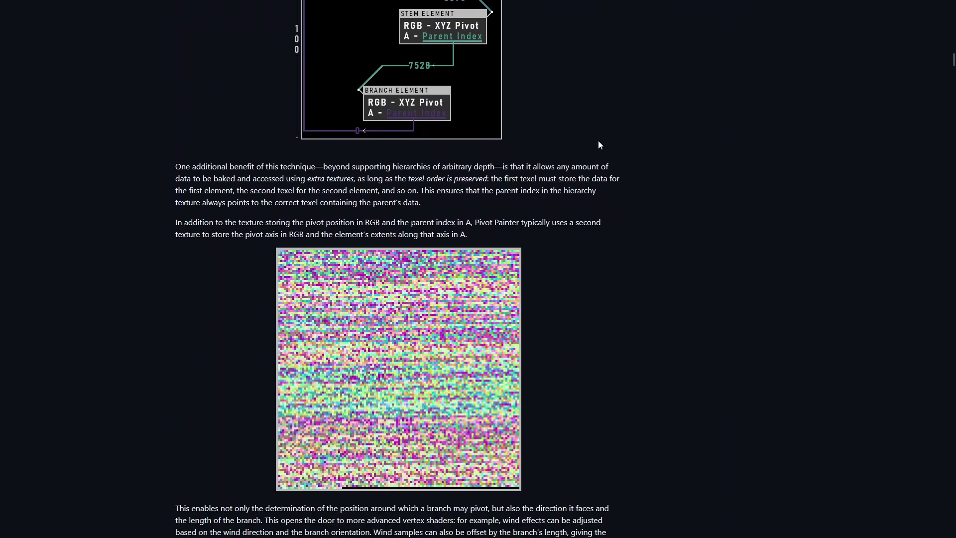
{"action": "scroll", "coordinate": [600, 145], "scroll_direction": "down", "scroll_amount": 17}
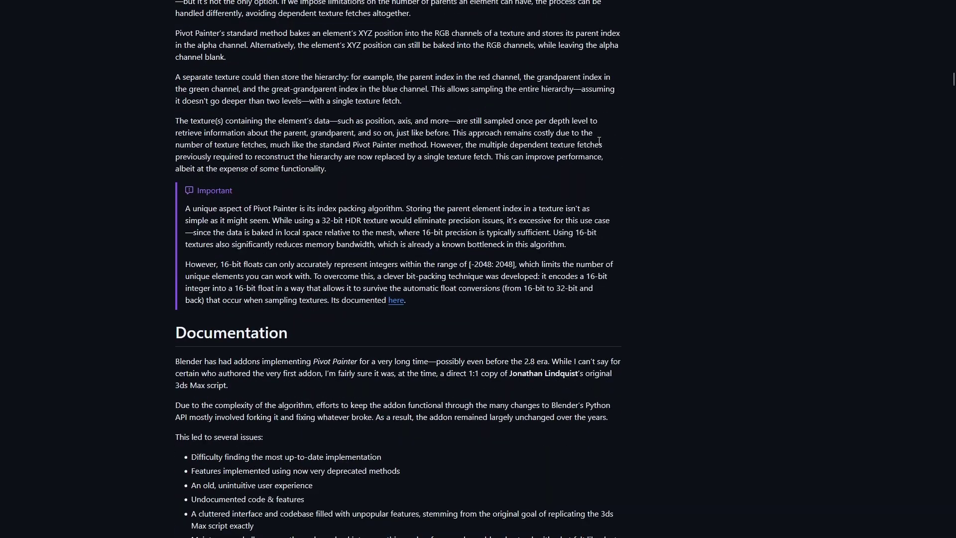
{"action": "scroll", "coordinate": [600, 144], "scroll_direction": "down", "scroll_amount": 20}
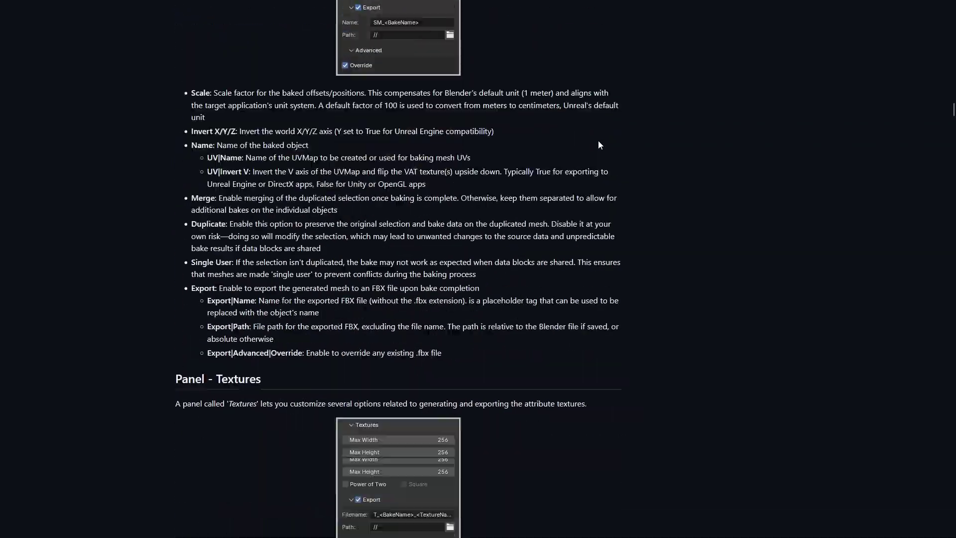
{"action": "scroll", "coordinate": [599, 145], "scroll_direction": "down", "scroll_amount": 10}
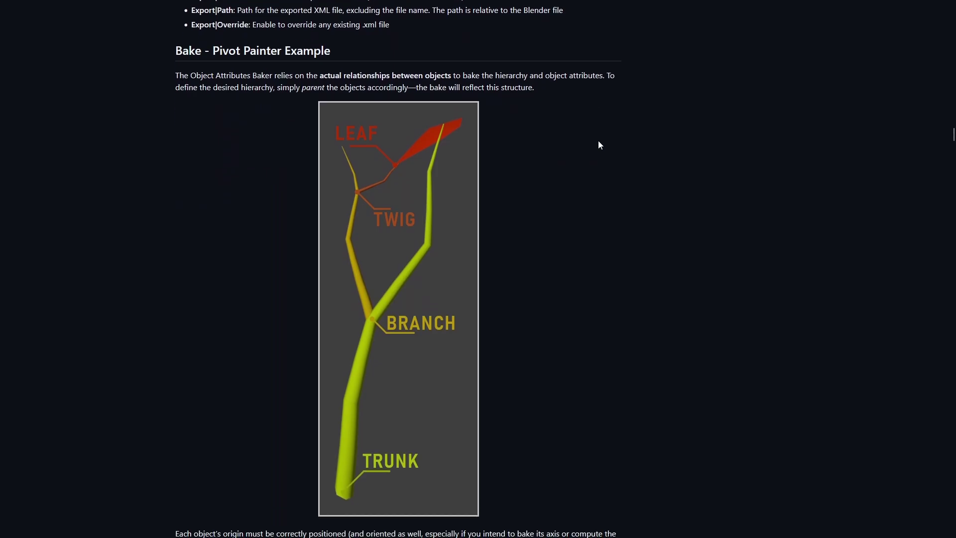
{"action": "scroll", "coordinate": [599, 145], "scroll_direction": "down", "scroll_amount": 18}
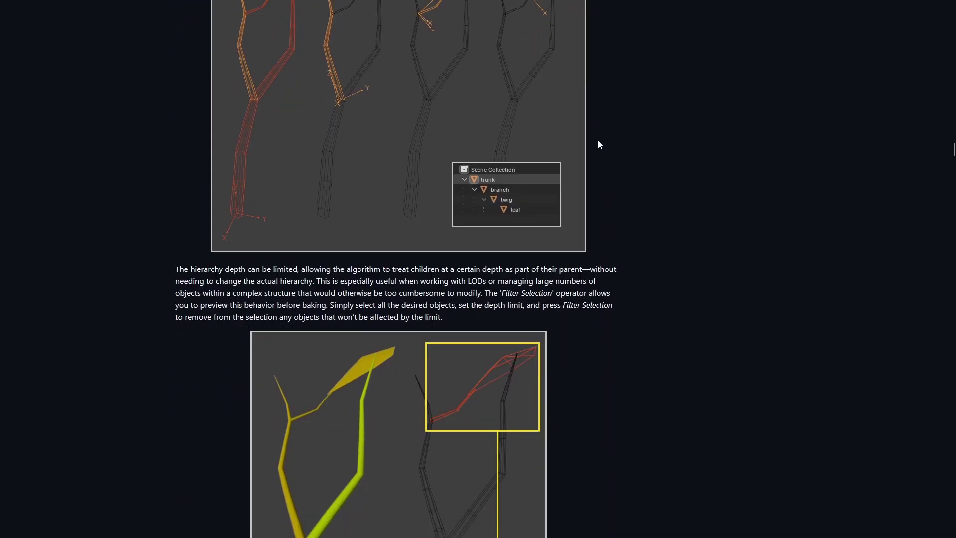
{"action": "scroll", "coordinate": [600, 145], "scroll_direction": "down", "scroll_amount": 1}
{"action": "scroll", "coordinate": [599, 142], "scroll_direction": "down", "scroll_amount": 20}
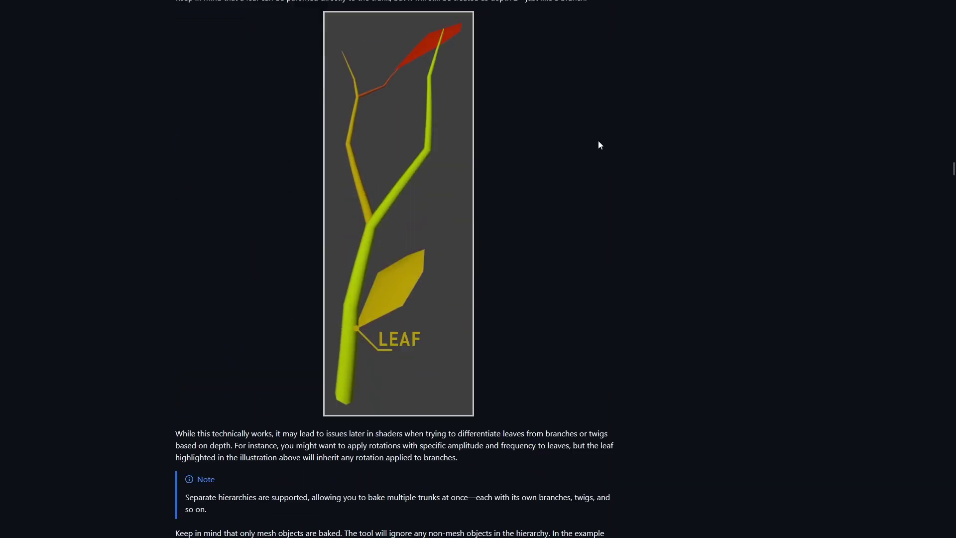
{"action": "scroll", "coordinate": [599, 145], "scroll_direction": "down", "scroll_amount": 4}
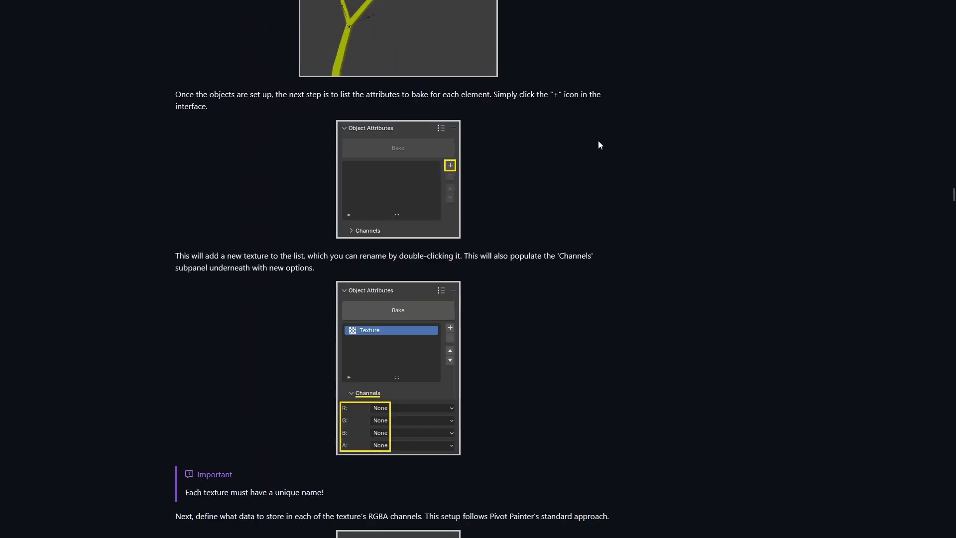
{"action": "scroll", "coordinate": [599, 145], "scroll_direction": "down", "scroll_amount": 16}
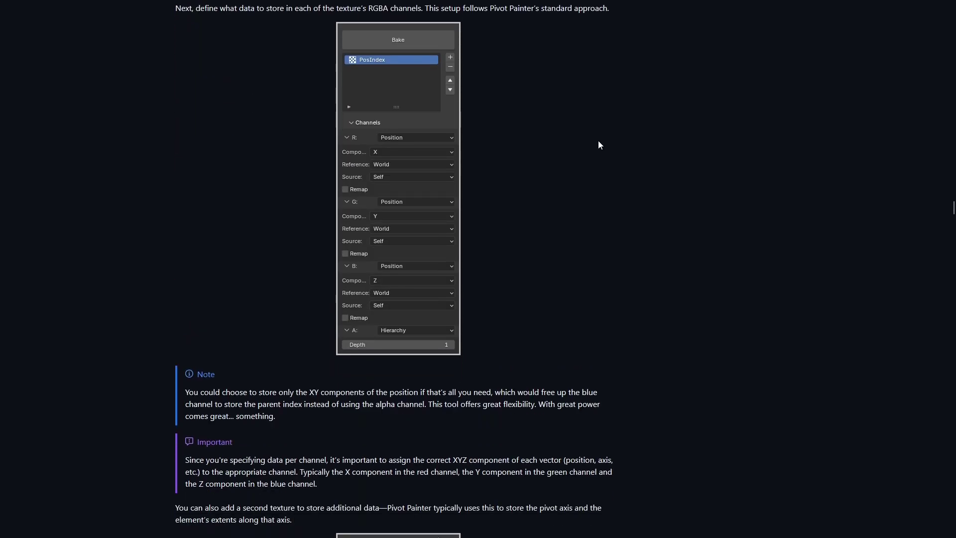
{"action": "scroll", "coordinate": [598, 142], "scroll_direction": "down", "scroll_amount": 20}
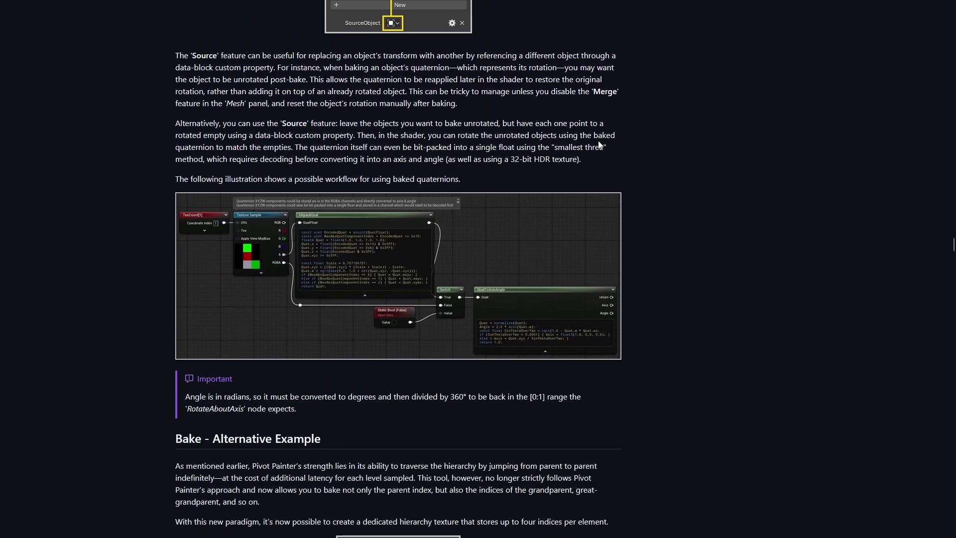
{"action": "scroll", "coordinate": [599, 140], "scroll_direction": "down", "scroll_amount": 12}
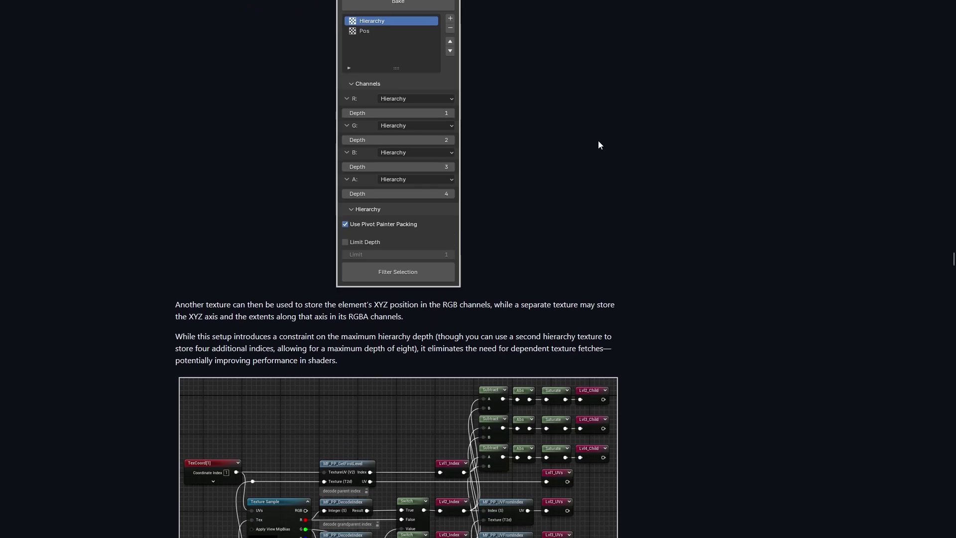
{"action": "scroll", "coordinate": [599, 143], "scroll_direction": "down", "scroll_amount": 15}
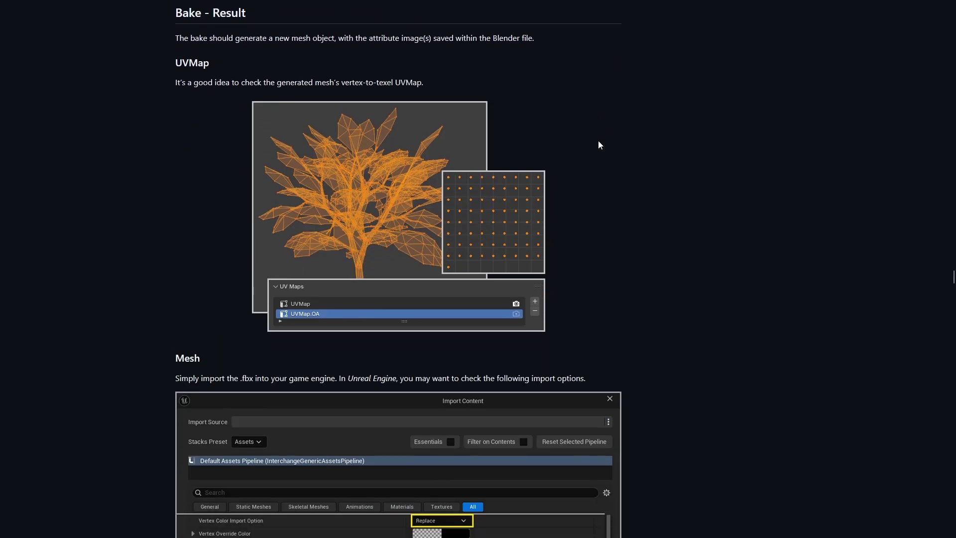
{"action": "scroll", "coordinate": [598, 140], "scroll_direction": "down", "scroll_amount": 10}
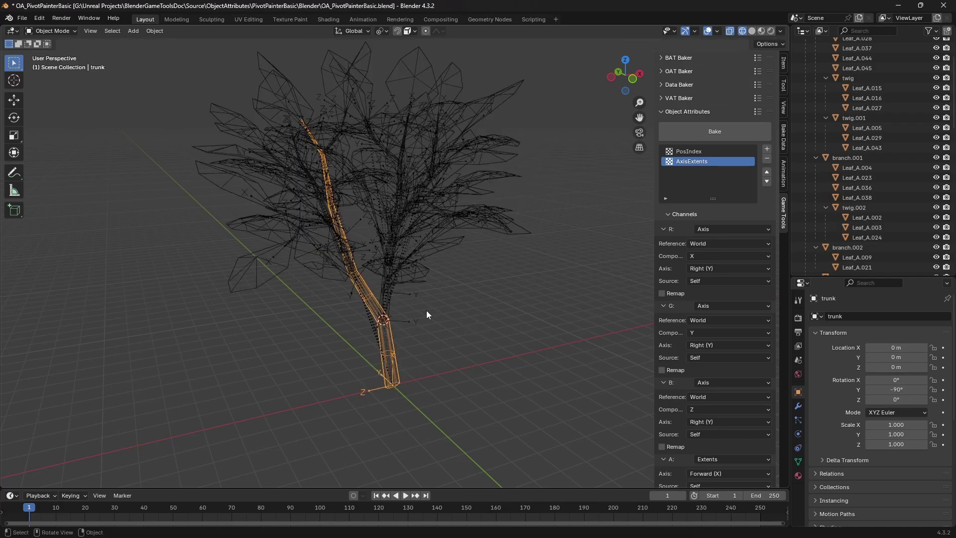
Step: Select every branch and leaf, bake them, and place BakedMesh.OA to the tree's left
{"action": "left_click", "coordinate": [387, 298]}
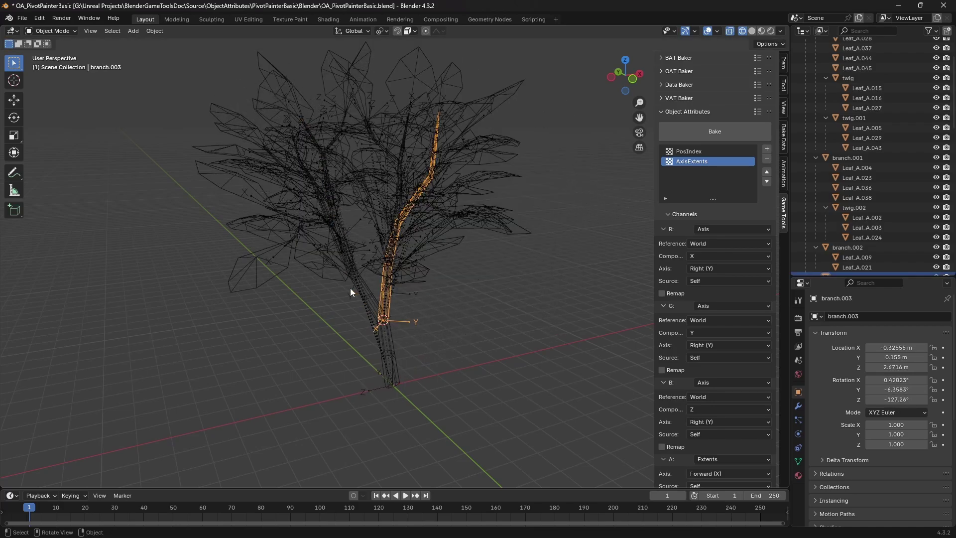
{"action": "left_click_drag", "start_coordinate": [134, 49], "coordinate": [531, 405]}
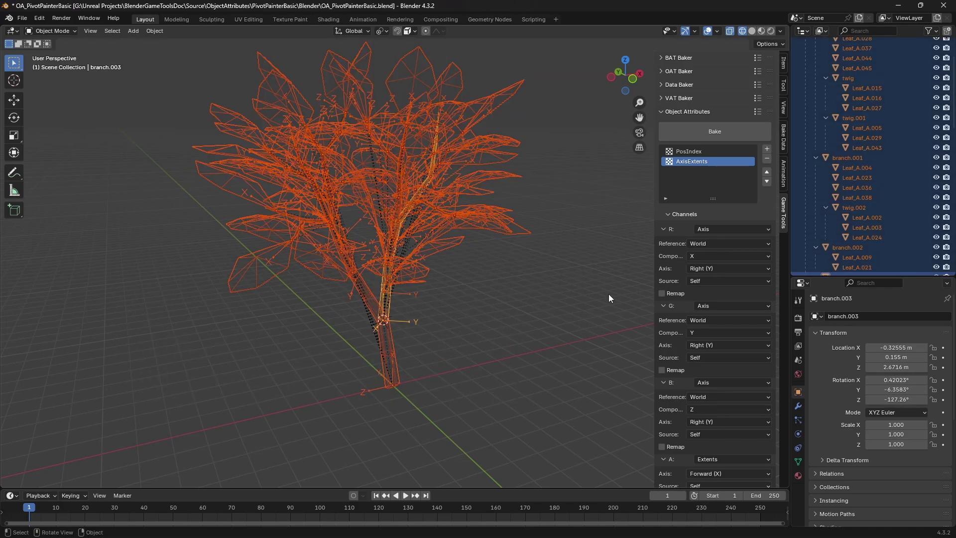
{"action": "left_click", "coordinate": [716, 130]}
{"action": "key", "text": "g"}
{"action": "left_click", "coordinate": [281, 276]}
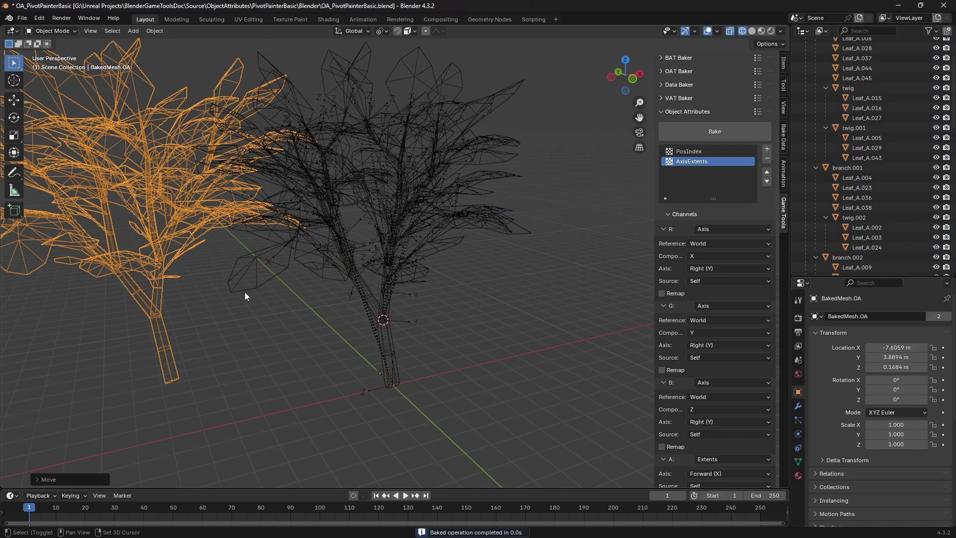
{"action": "middle_click_drag", "start_coordinate": [245, 296], "coordinate": [382, 296], "text": "shift"}
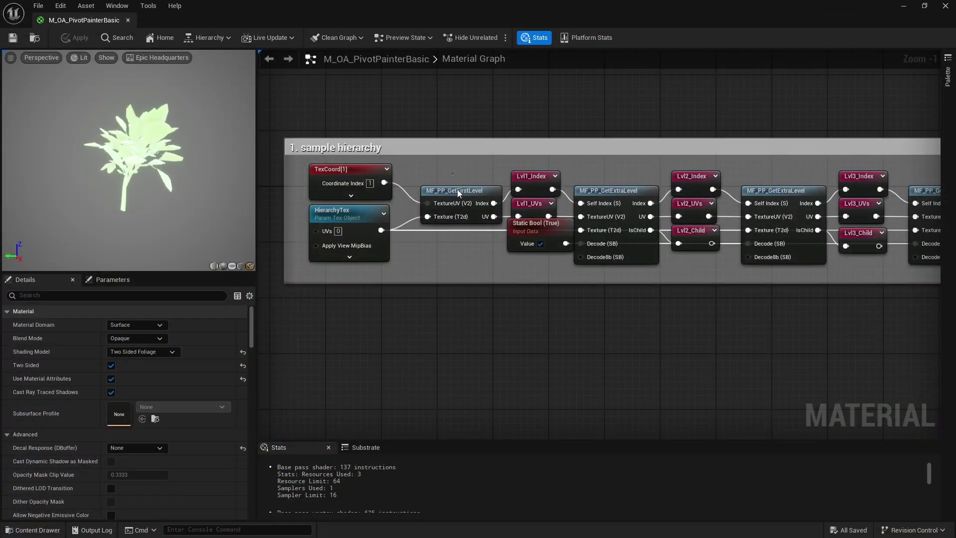
Step: Inspect the MF_PP_GetExtraLevel and MF_PP_CompileDepth nodes, then pan through the graph's section comments
{"action": "left_click", "coordinate": [617, 191]}
{"action": "right_click_drag", "start_coordinate": [783, 276], "coordinate": [483, 291]}
{"action": "left_click", "coordinate": [616, 229]}
{"action": "right_click_drag", "start_coordinate": [847, 324], "coordinate": [648, 351]}
{"action": "scroll", "coordinate": [643, 321], "scroll_direction": "down", "scroll_amount": 1}
{"action": "scroll", "coordinate": [615, 217], "scroll_direction": "down", "scroll_amount": 2}
{"action": "scroll", "coordinate": [615, 217], "scroll_direction": "down", "scroll_amount": 1}
{"action": "left_click", "coordinate": [703, 291]}
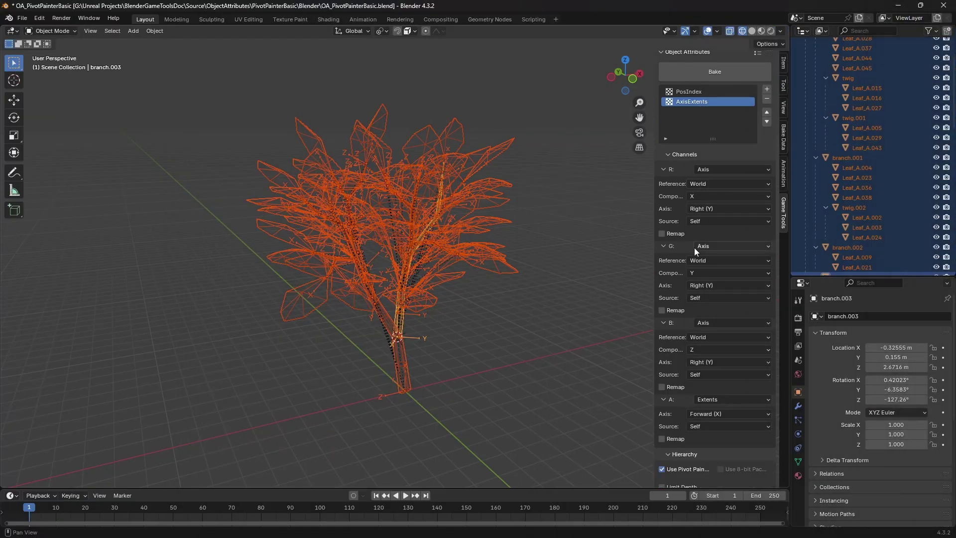
{"action": "scroll", "coordinate": [695, 247], "scroll_direction": "down", "scroll_amount": 6}
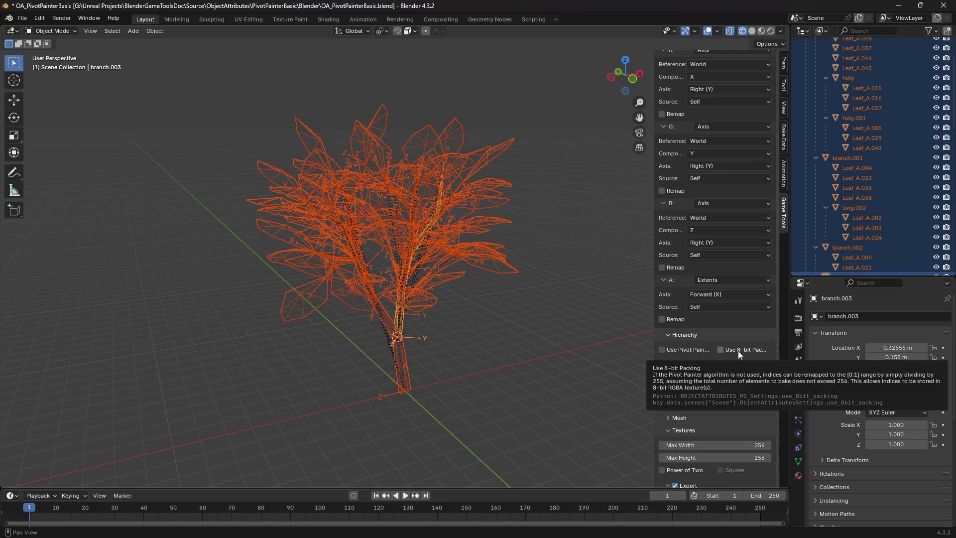
Step: Scroll to the Data Baker layers and open the UV channel choices for Y position
{"action": "scroll", "coordinate": [731, 360], "scroll_direction": "down", "scroll_amount": 4}
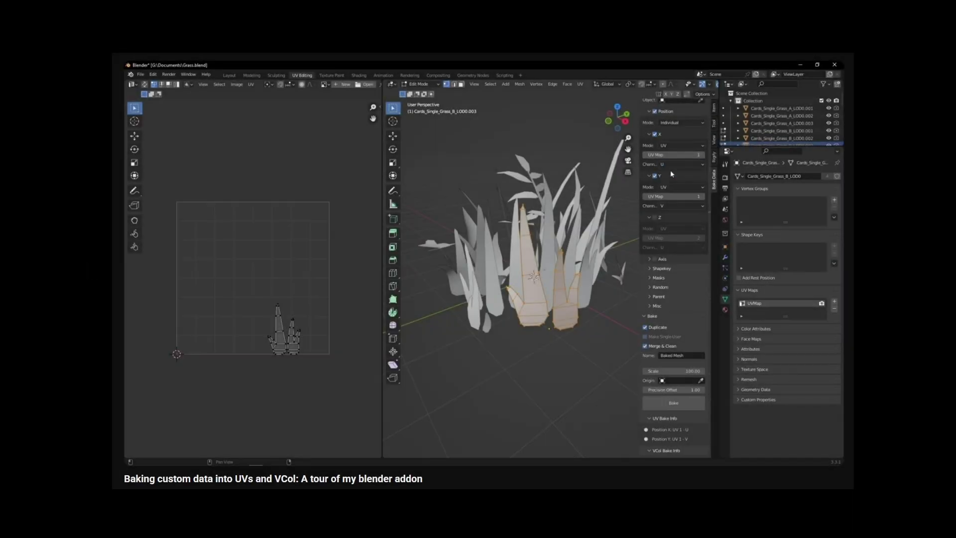
{"action": "left_click", "coordinate": [684, 206]}
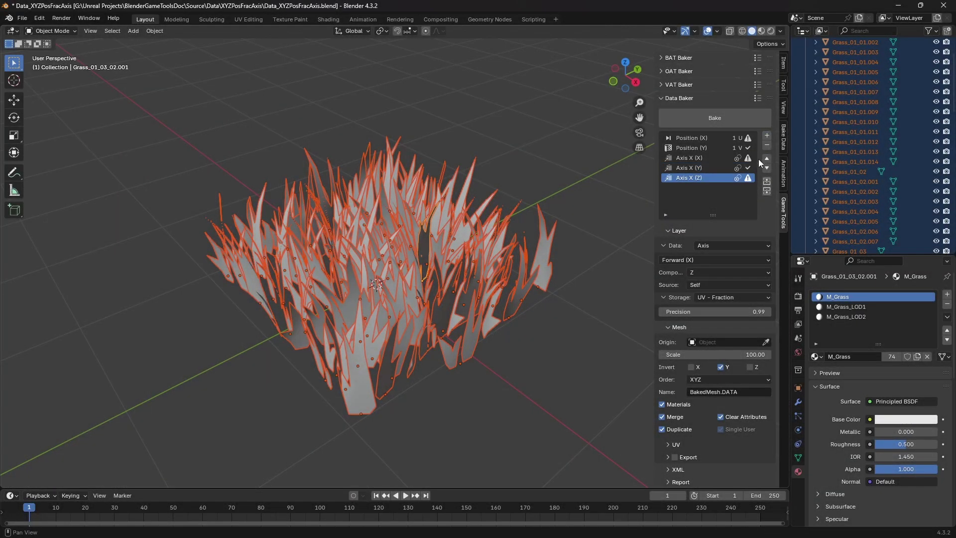
Step: Set the last layer to bake Position Z, stored in a UV map
{"action": "left_click", "coordinate": [720, 250]}
{"action": "left_click", "coordinate": [721, 245]}
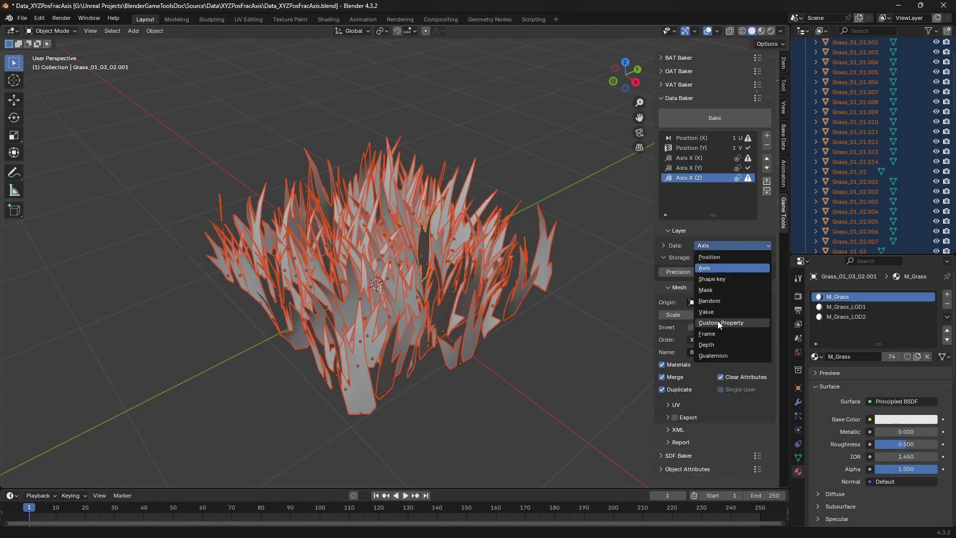
{"action": "left_click", "coordinate": [718, 257]}
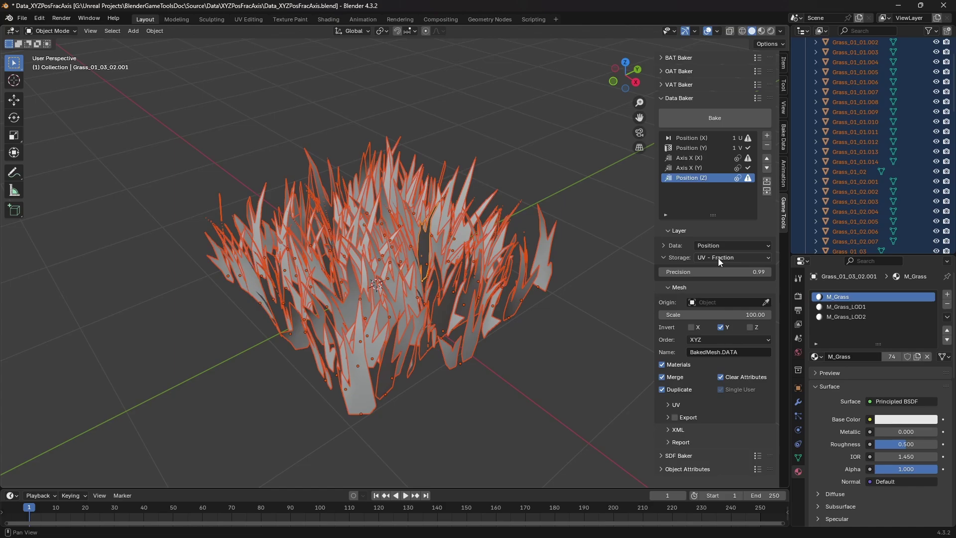
{"action": "left_click", "coordinate": [719, 258]}
{"action": "left_click", "coordinate": [707, 269]}
{"action": "left_click", "coordinate": [677, 246]}
{"action": "left_click", "coordinate": [703, 261]}
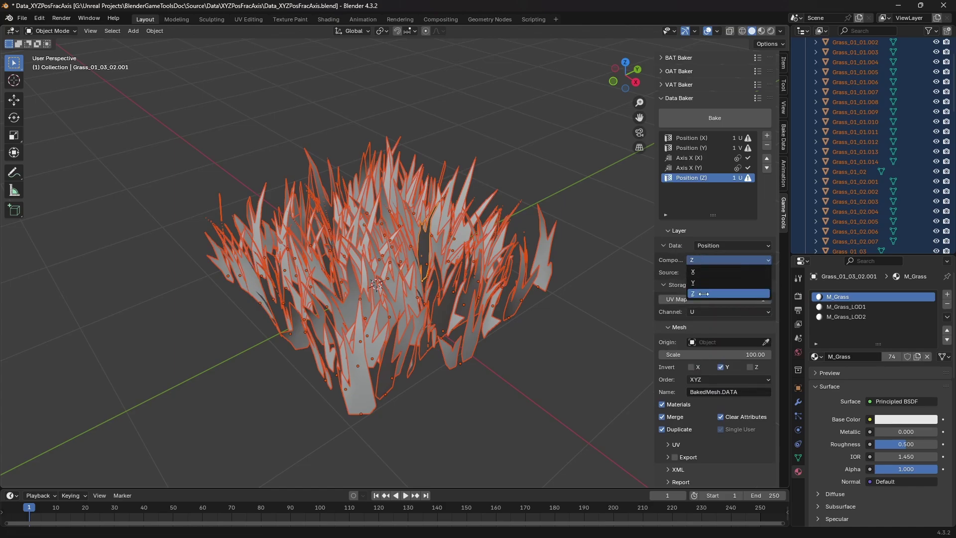
{"action": "left_click", "coordinate": [703, 294]}
Step: Leave the source as Self, delete the Position Z layer, and bake the grass into BakedMesh.DATA.001
{"action": "left_click", "coordinate": [705, 272]}
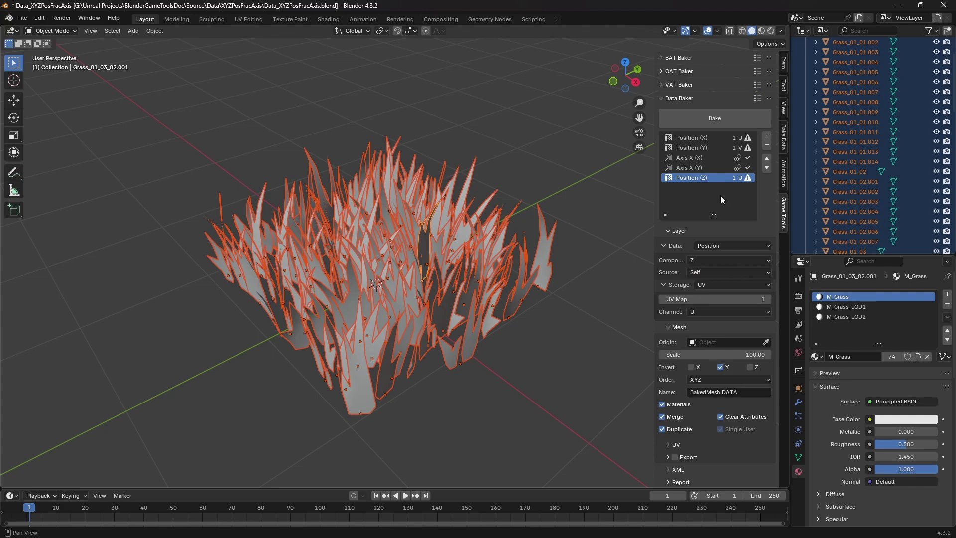
{"action": "left_click", "coordinate": [767, 145]}
{"action": "left_click", "coordinate": [697, 116]}
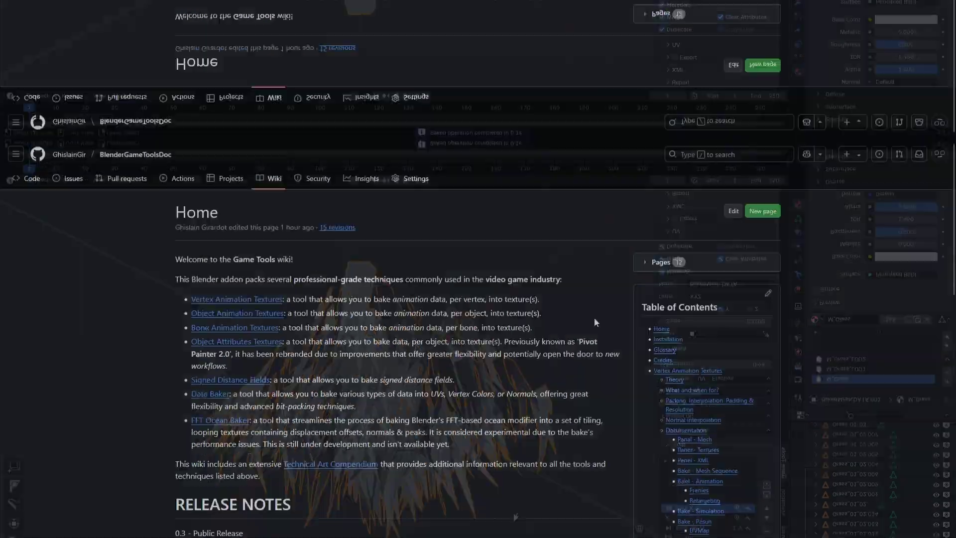
Step: Scroll the Data Baker wiki past the Vertex Color and Normal sections to Local vs World Space
{"action": "scroll", "coordinate": [562, 190], "scroll_direction": "down", "scroll_amount": 20}
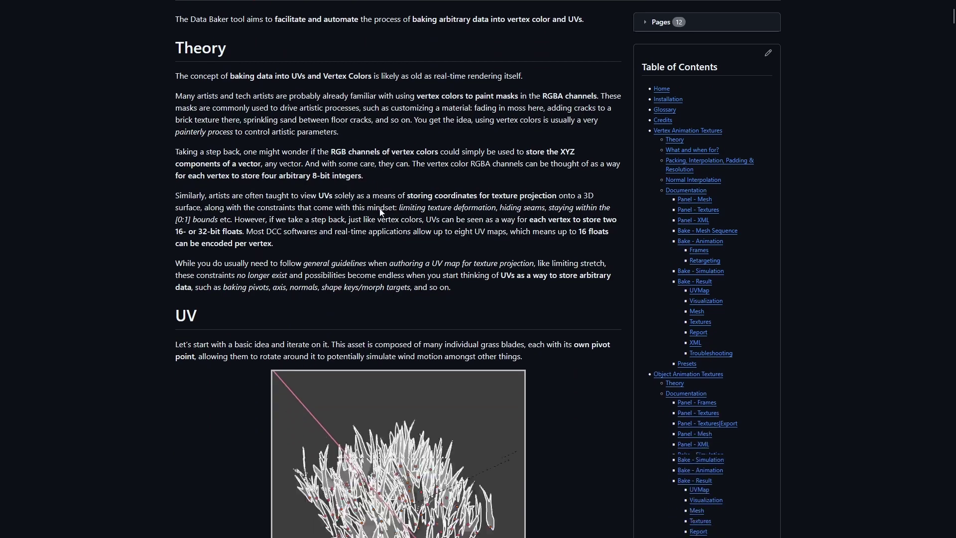
{"action": "scroll", "coordinate": [562, 190], "scroll_direction": "down", "scroll_amount": 20}
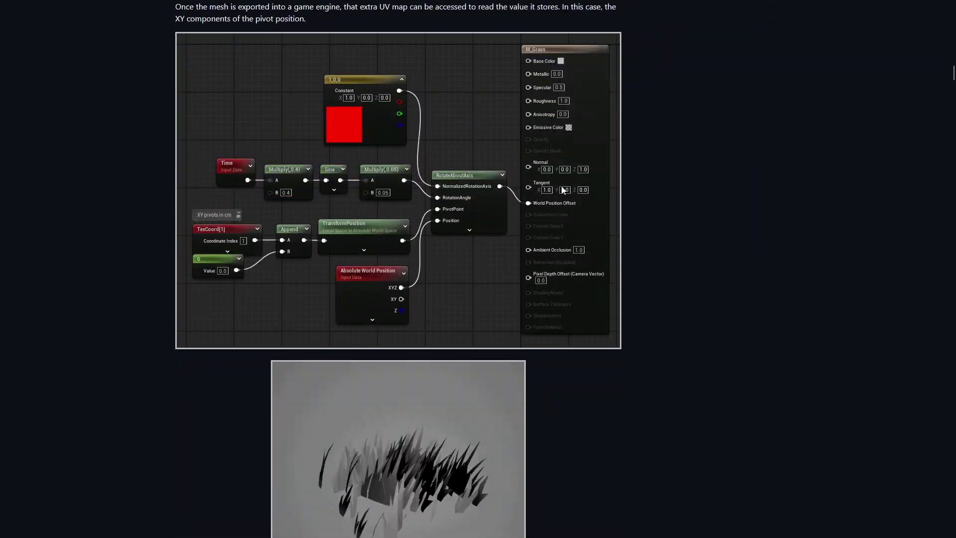
{"action": "scroll", "coordinate": [563, 190], "scroll_direction": "down", "scroll_amount": 20}
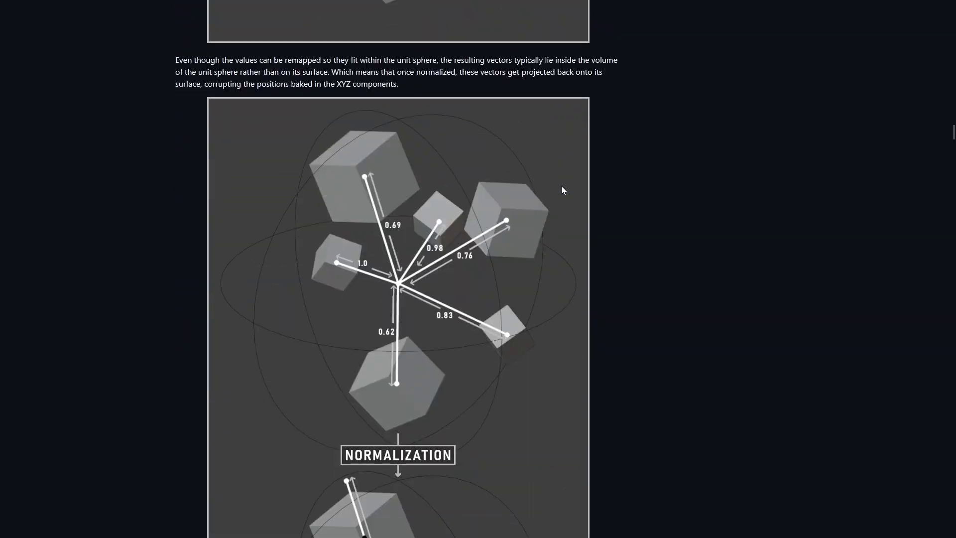
{"action": "scroll", "coordinate": [563, 189], "scroll_direction": "down", "scroll_amount": 20}
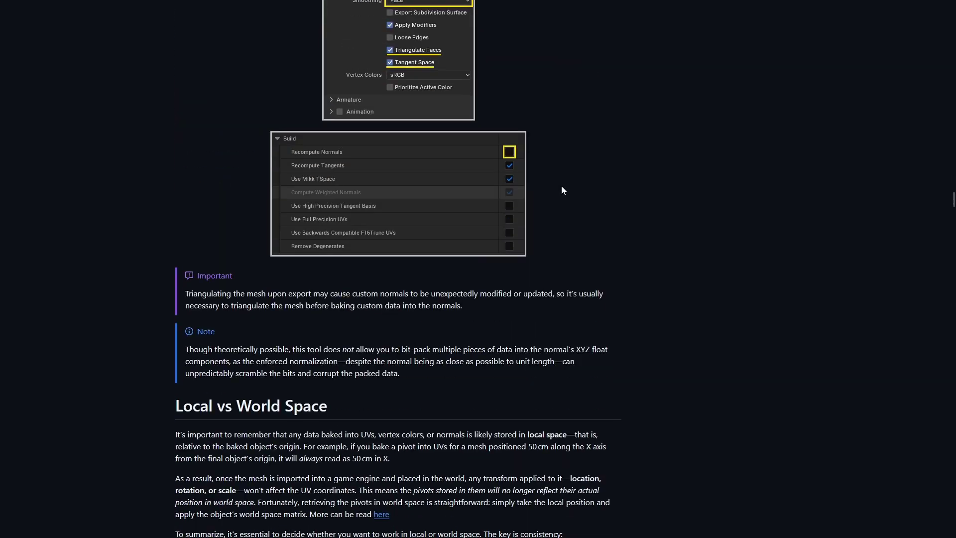
{"action": "scroll", "coordinate": [561, 187], "scroll_direction": "down", "scroll_amount": 20}
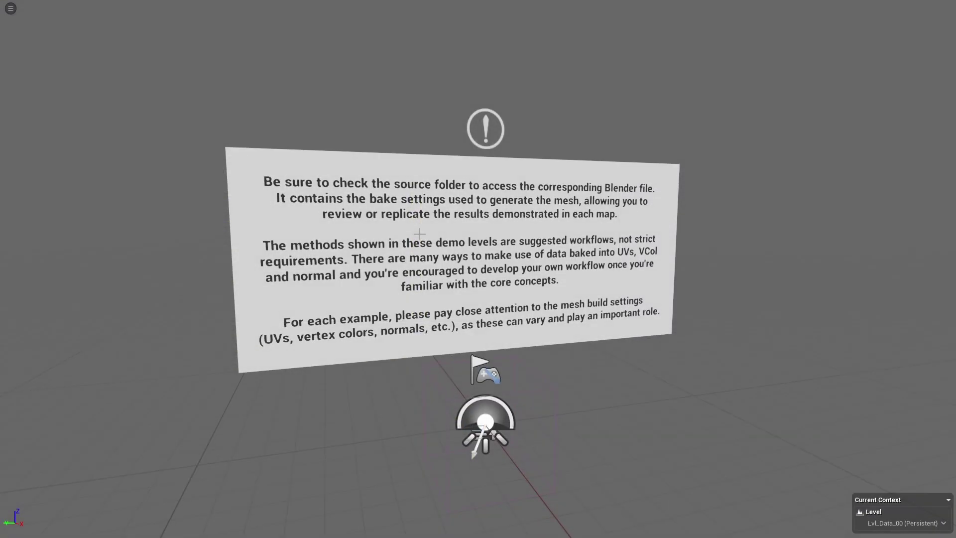
Step: Open the Content Drawer with Ctrl+Space, select BitPackedQuat in the DATA folder, and scroll its assets
{"action": "key", "text": "ctrl+space"}
{"action": "left_click", "coordinate": [247, 366]}
{"action": "scroll", "coordinate": [269, 378], "scroll_direction": "down", "scroll_amount": 3}
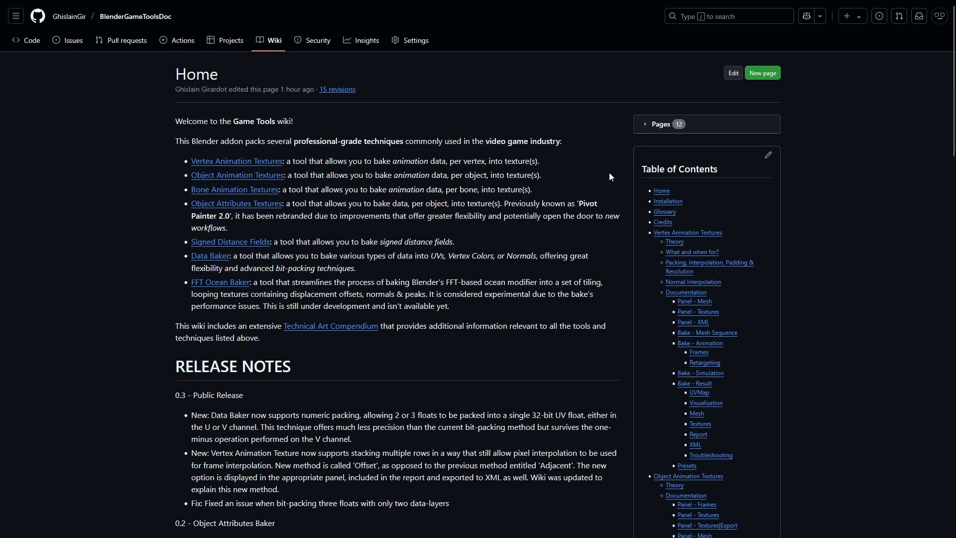
Step: Open the Signed Distance Fields wiki page and read down to its Bake - Result section
{"action": "left_click", "coordinate": [258, 242]}
{"action": "scroll", "coordinate": [325, 202], "scroll_direction": "down", "scroll_amount": 7}
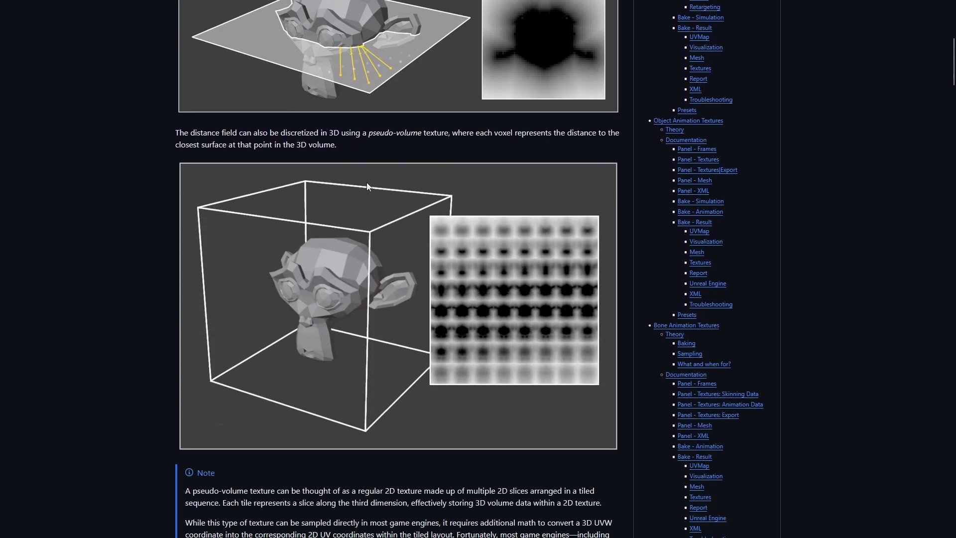
{"action": "scroll", "coordinate": [364, 188], "scroll_direction": "down", "scroll_amount": 15}
{"action": "scroll", "coordinate": [428, 164], "scroll_direction": "down", "scroll_amount": 20}
{"action": "scroll", "coordinate": [429, 165], "scroll_direction": "down", "scroll_amount": 10}
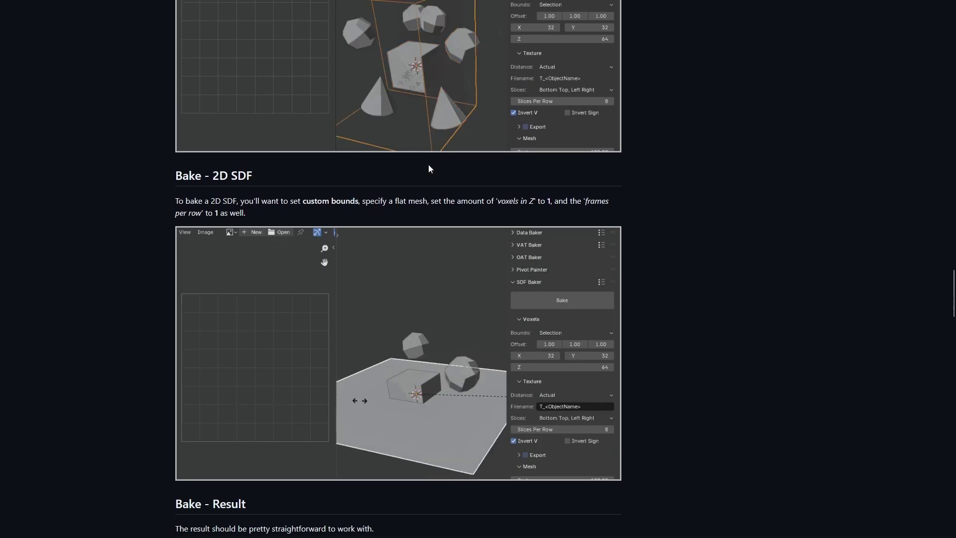
{"action": "scroll", "coordinate": [428, 168], "scroll_direction": "down", "scroll_amount": 15}
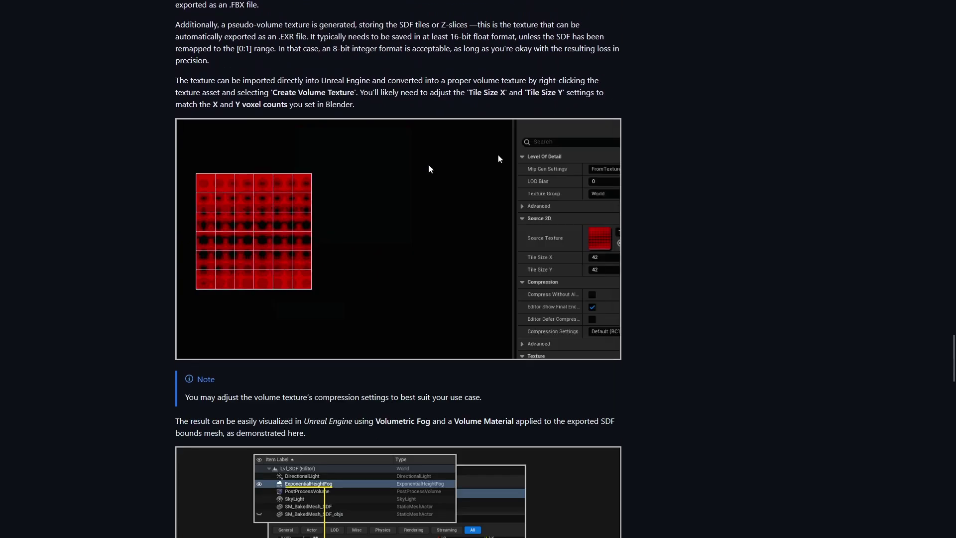
{"action": "scroll", "coordinate": [428, 168], "scroll_direction": "down", "scroll_amount": 9}
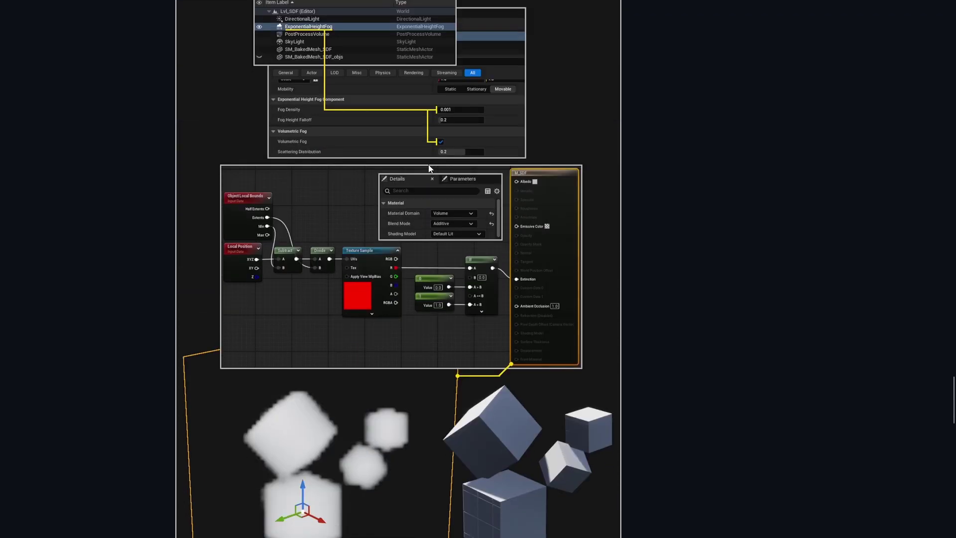
{"action": "scroll", "coordinate": [429, 164], "scroll_direction": "down", "scroll_amount": 4}
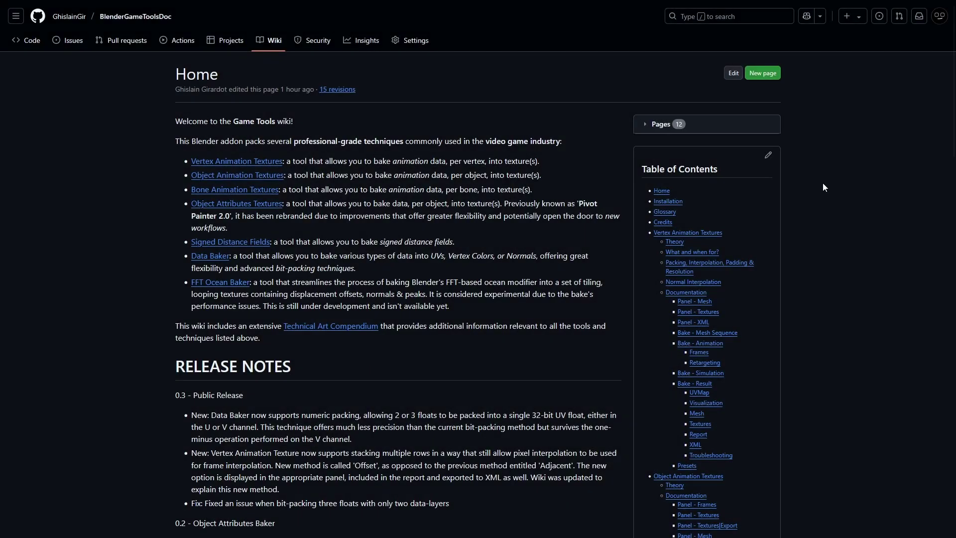
Step: Scroll down the Game Tools wiki Home page and its table of contents
{"action": "scroll", "coordinate": [689, 138], "scroll_direction": "down", "scroll_amount": 3}
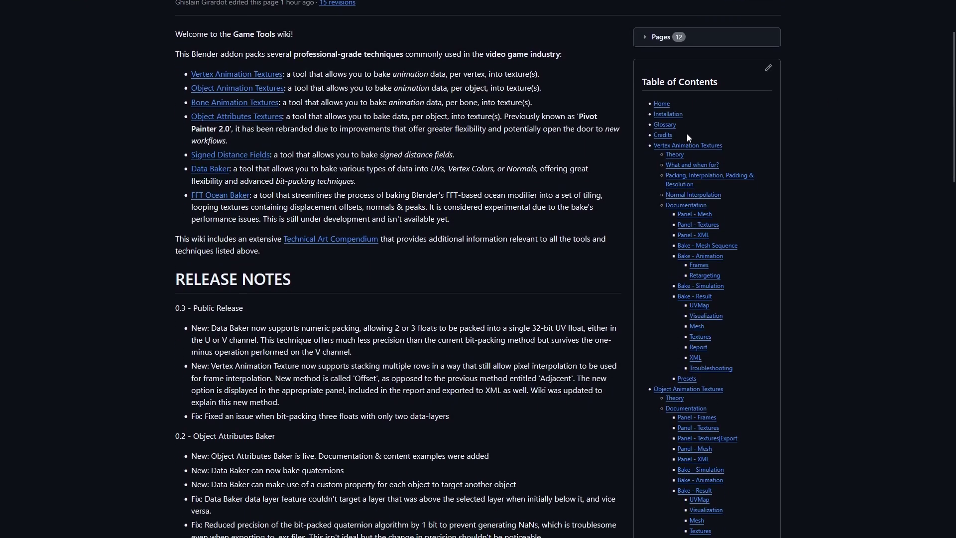
{"action": "scroll", "coordinate": [676, 116], "scroll_direction": "down", "scroll_amount": 7}
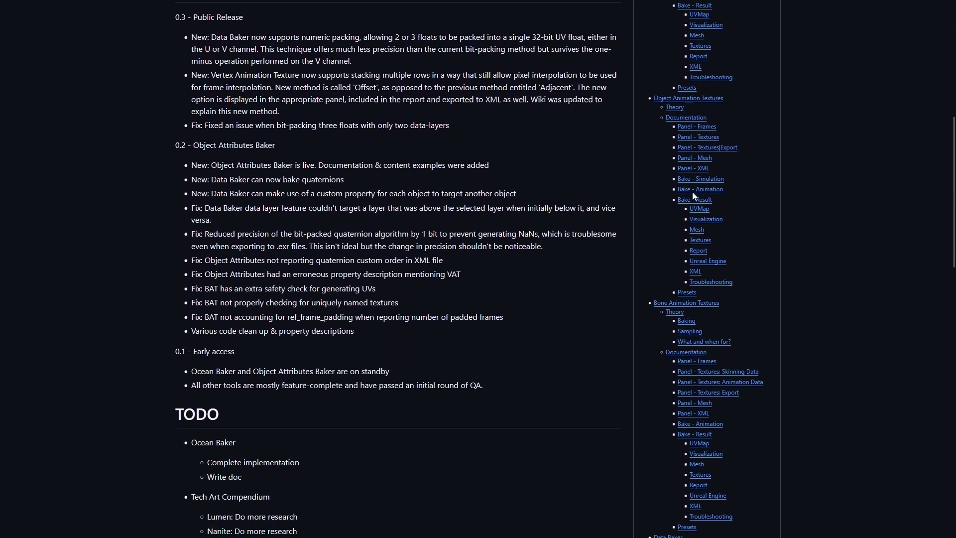
{"action": "scroll", "coordinate": [696, 212], "scroll_direction": "down", "scroll_amount": 8}
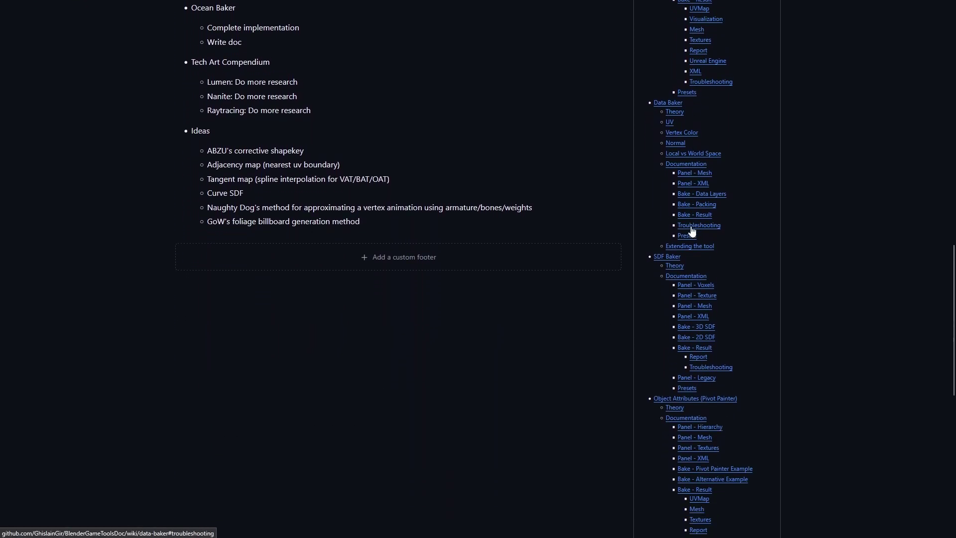
{"action": "scroll", "coordinate": [692, 242], "scroll_direction": "down", "scroll_amount": 6}
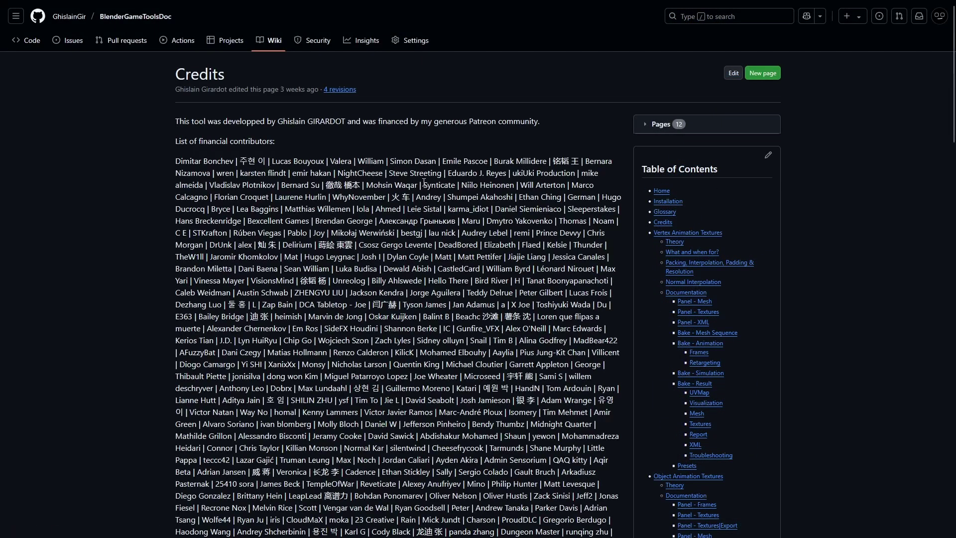
Step: Scroll to the bottom of the Credits contributor list and back up slightly
{"action": "scroll", "coordinate": [240, 171], "scroll_direction": "down", "scroll_amount": 6}
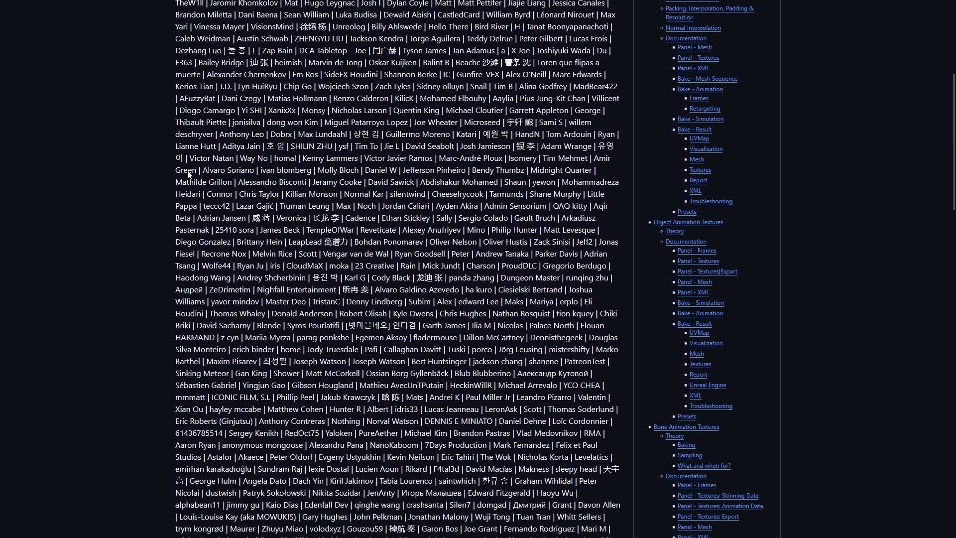
{"action": "scroll", "coordinate": [188, 171], "scroll_direction": "down", "scroll_amount": 9}
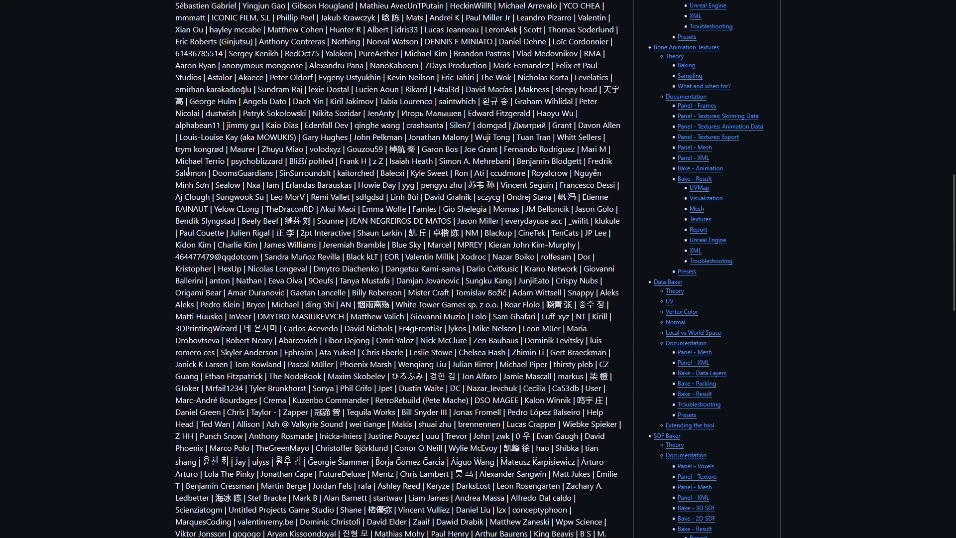
{"action": "scroll", "coordinate": [188, 171], "scroll_direction": "down", "scroll_amount": 11}
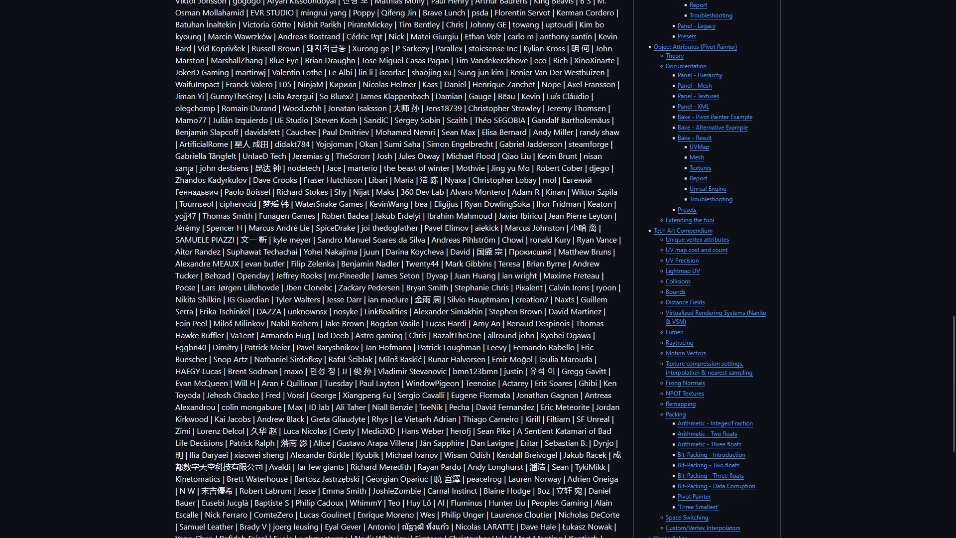
{"action": "scroll", "coordinate": [188, 171], "scroll_direction": "down", "scroll_amount": 3}
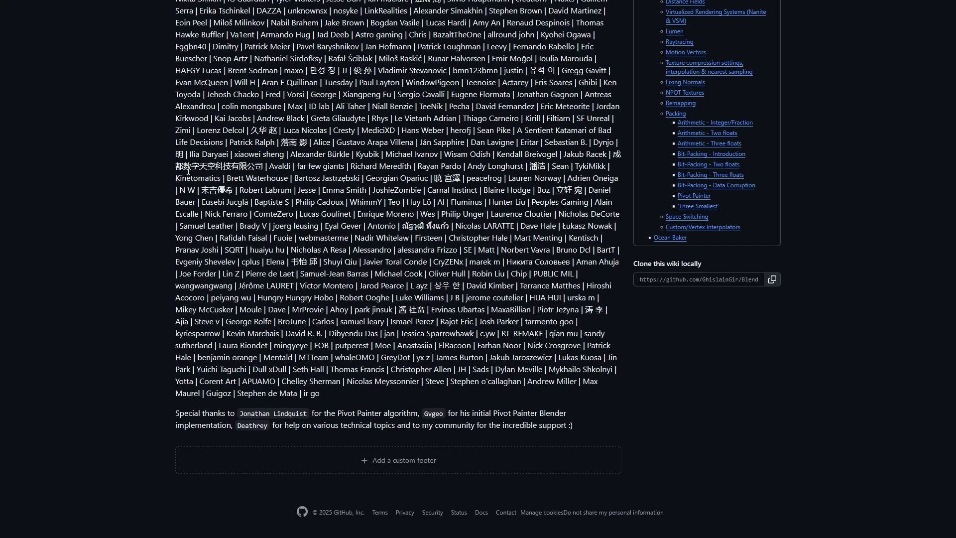
{"action": "scroll", "coordinate": [693, 281], "scroll_direction": "up", "scroll_amount": 5}
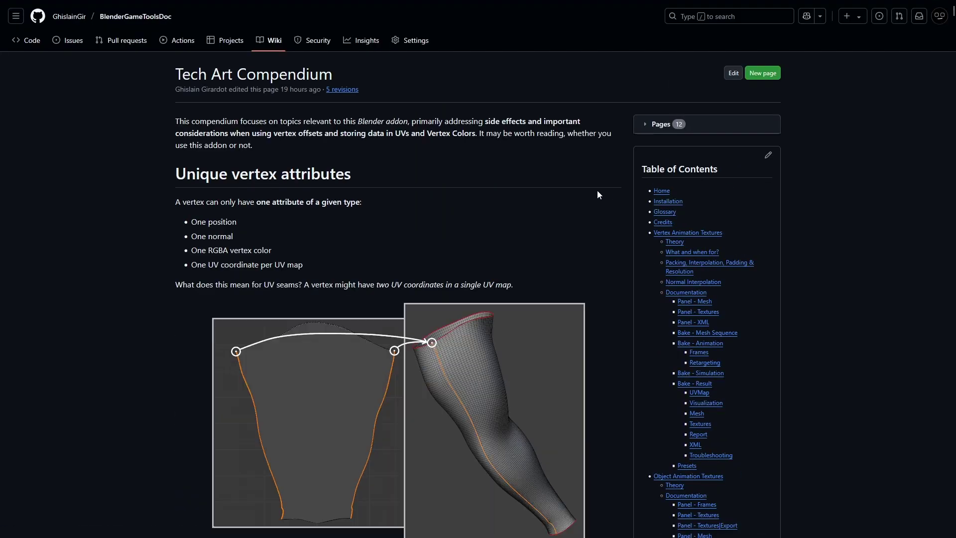
Step: Read the Tech Art Compendium past vertex attributes and UV map cost to the Lightmap UV section
{"action": "scroll", "coordinate": [560, 197], "scroll_direction": "down", "scroll_amount": 15}
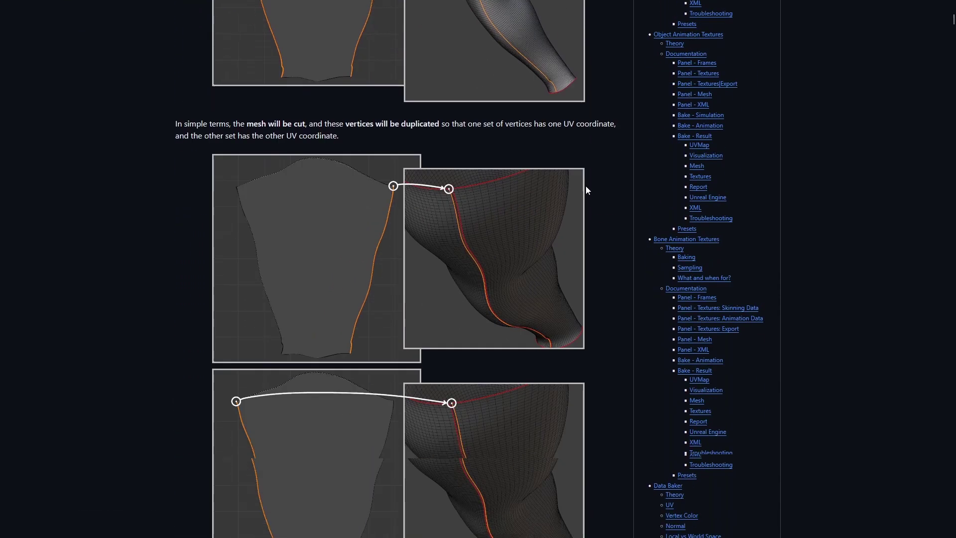
{"action": "scroll", "coordinate": [597, 182], "scroll_direction": "down", "scroll_amount": 20}
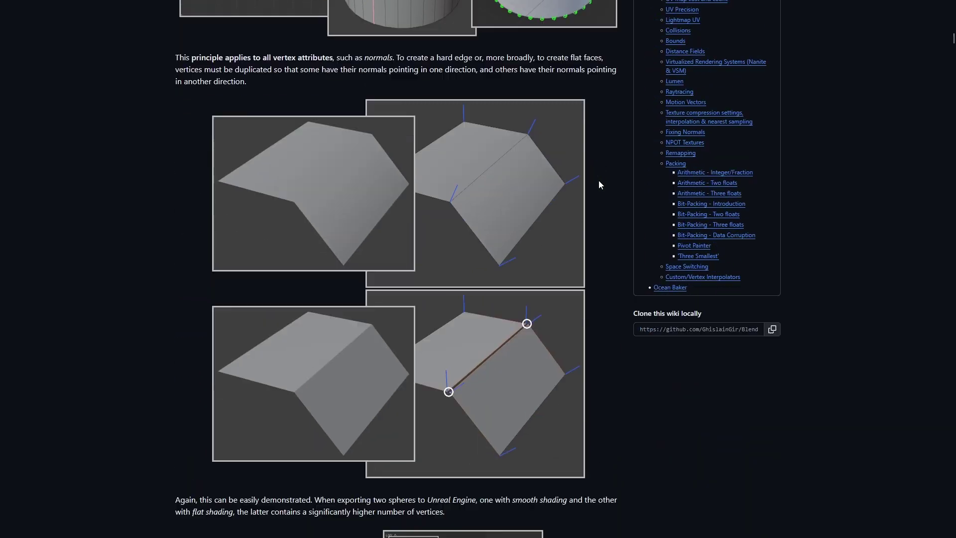
{"action": "scroll", "coordinate": [599, 181], "scroll_direction": "down", "scroll_amount": 20}
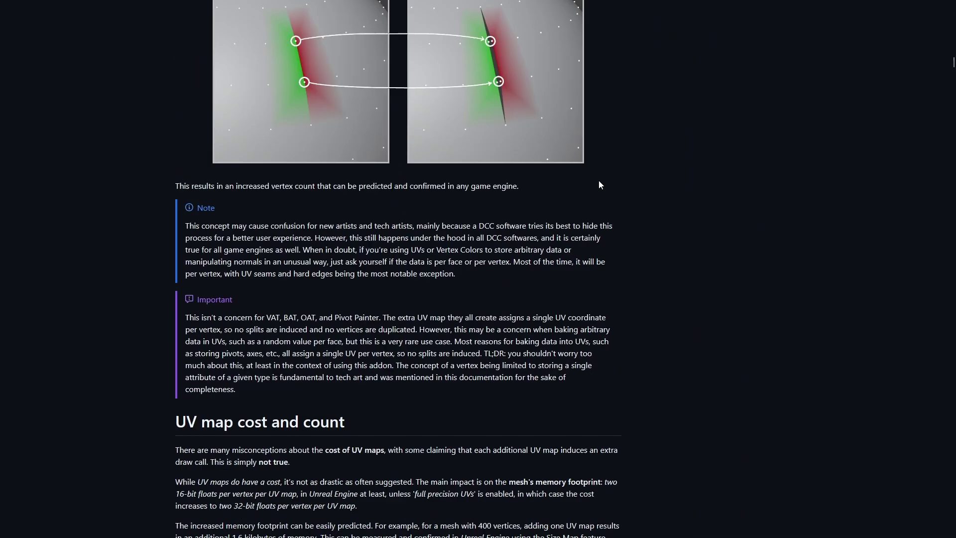
{"action": "scroll", "coordinate": [599, 180], "scroll_direction": "down", "scroll_amount": 20}
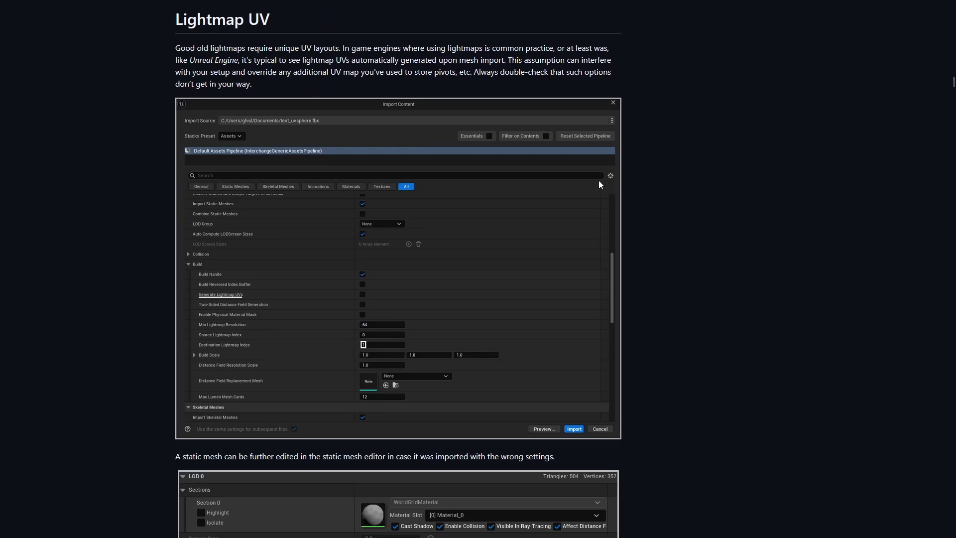